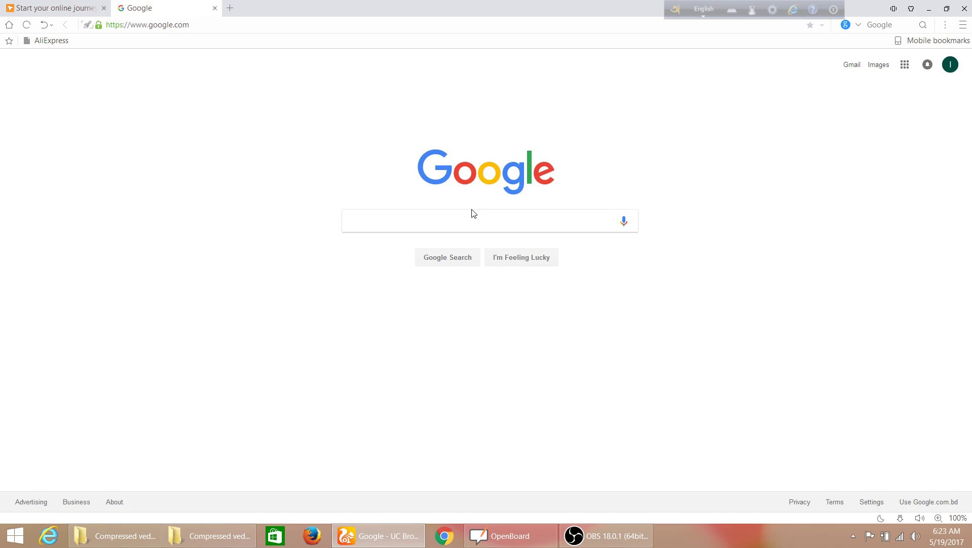
Search Google for 'handbrake' to list the official HandBrake site
type("ha")
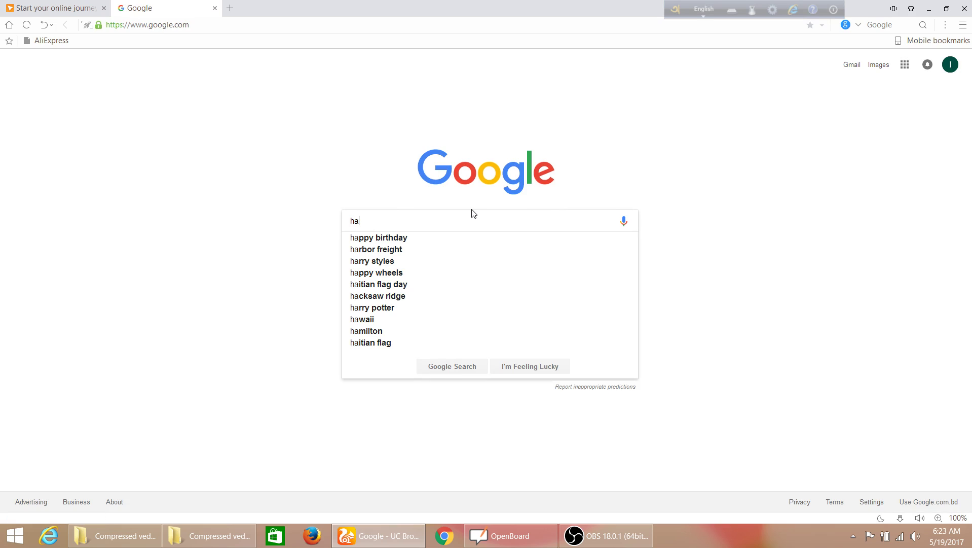
type("ndb")
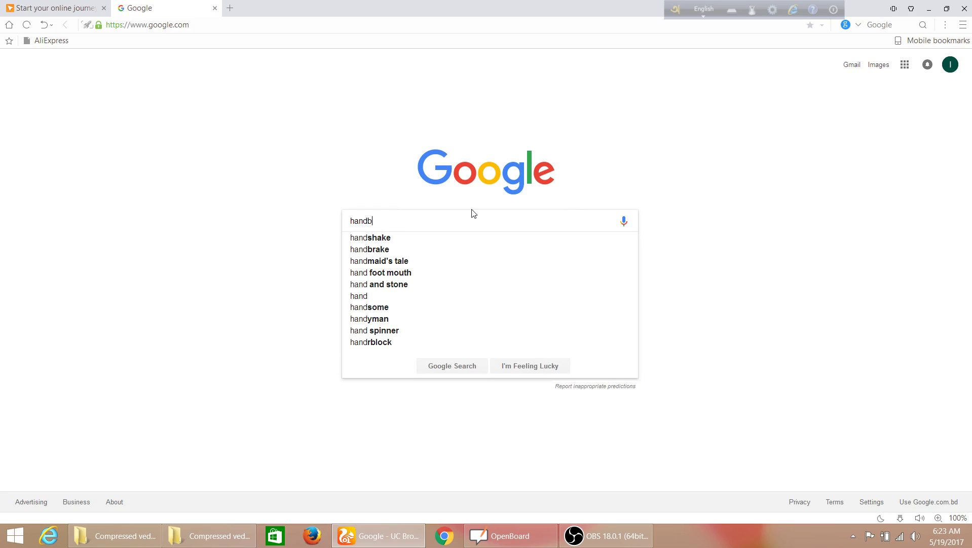
type("rake")
key("Return")
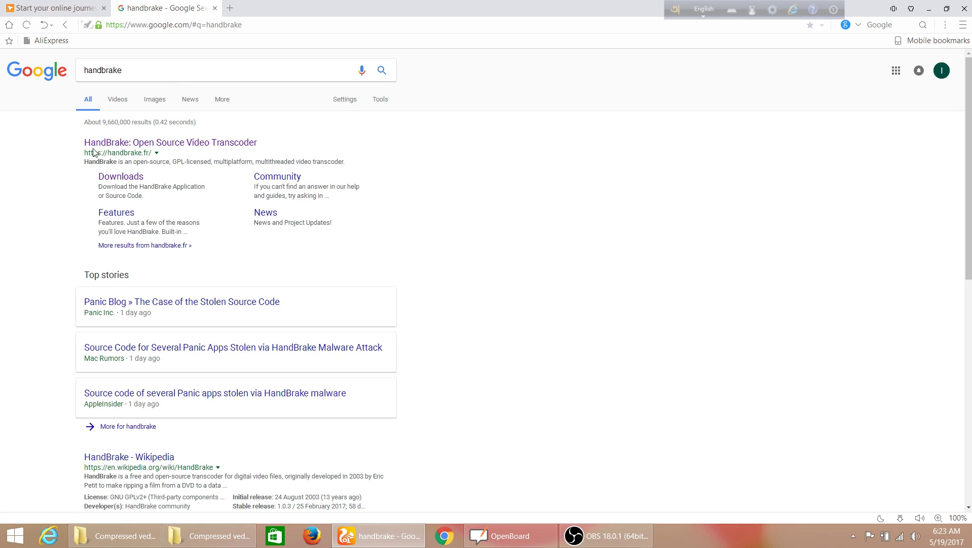
Open the official HandBrake site and go to its version 1.0.7 Downloads page
left_click(243, 146)
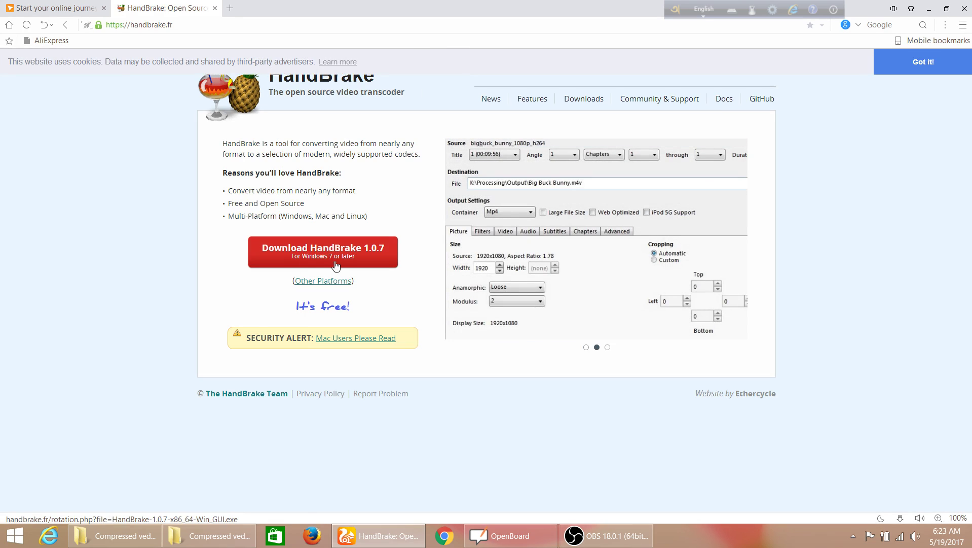
left_click(317, 282)
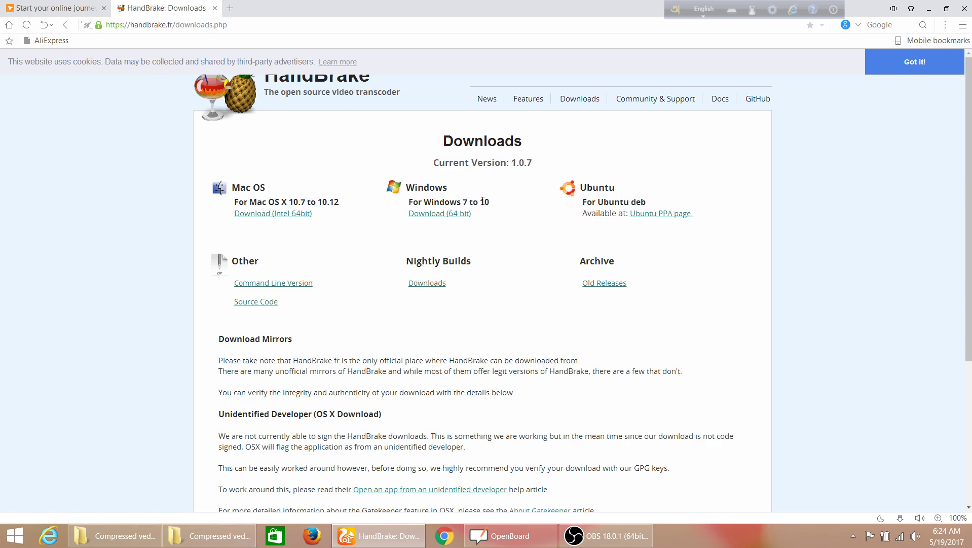
Minimize the browser and start HandBrake maximized, cancelling the source selection
left_click(929, 9)
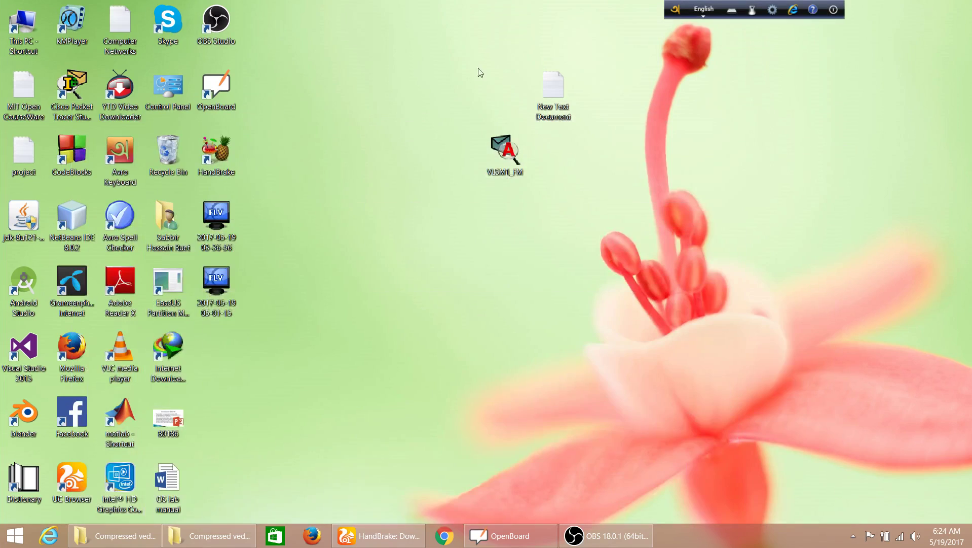
double_click(227, 156)
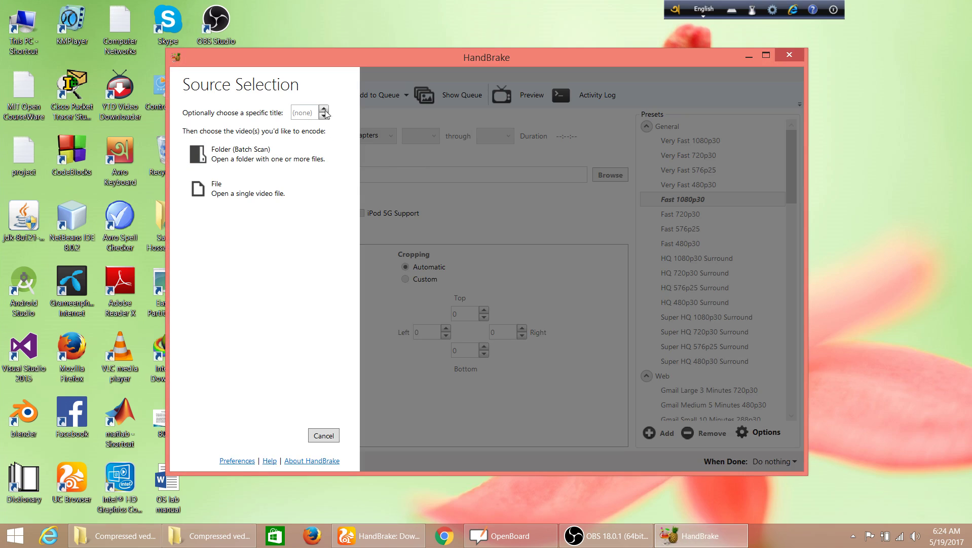
left_click(766, 55)
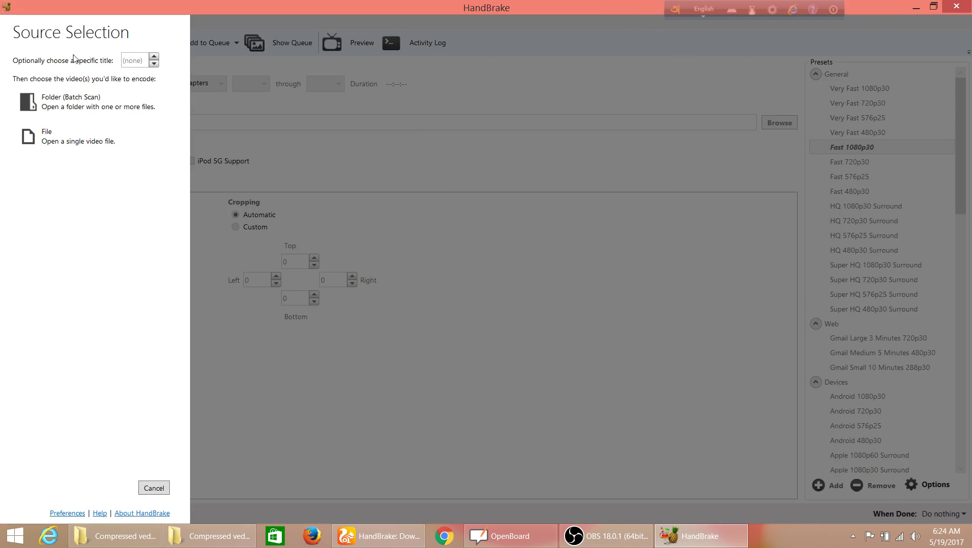
left_click(154, 488)
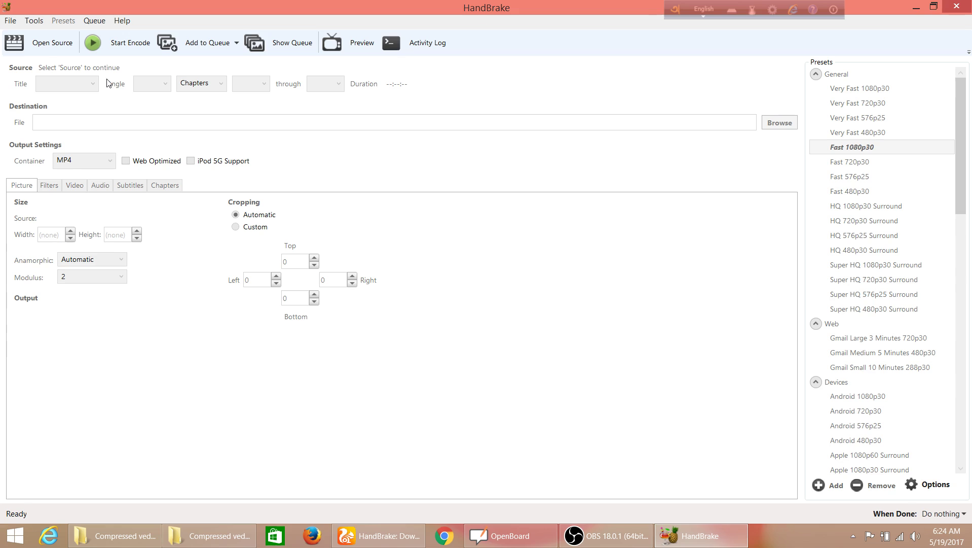
Browse to the Desktop for a source file and check the Desktop folder's properties
left_click(49, 43)
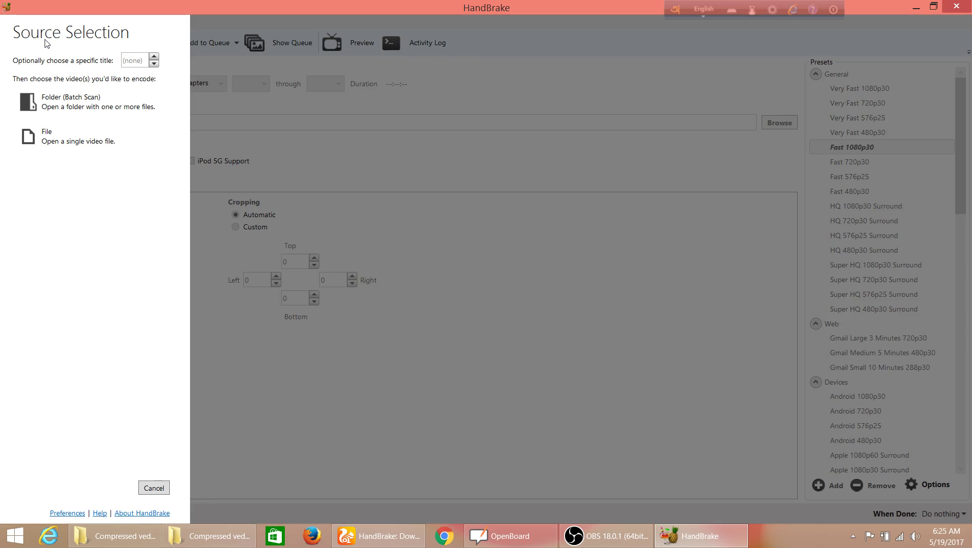
left_click(58, 142)
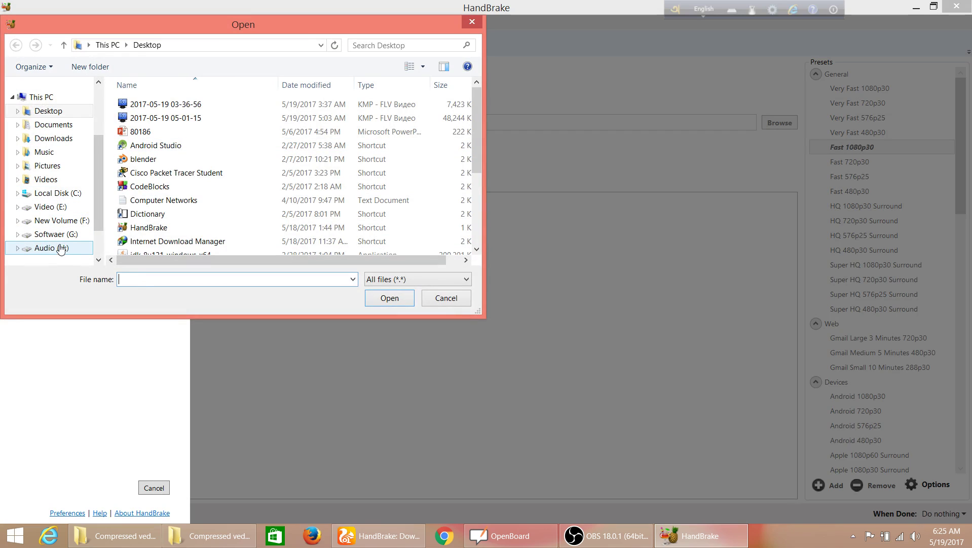
left_click(48, 112)
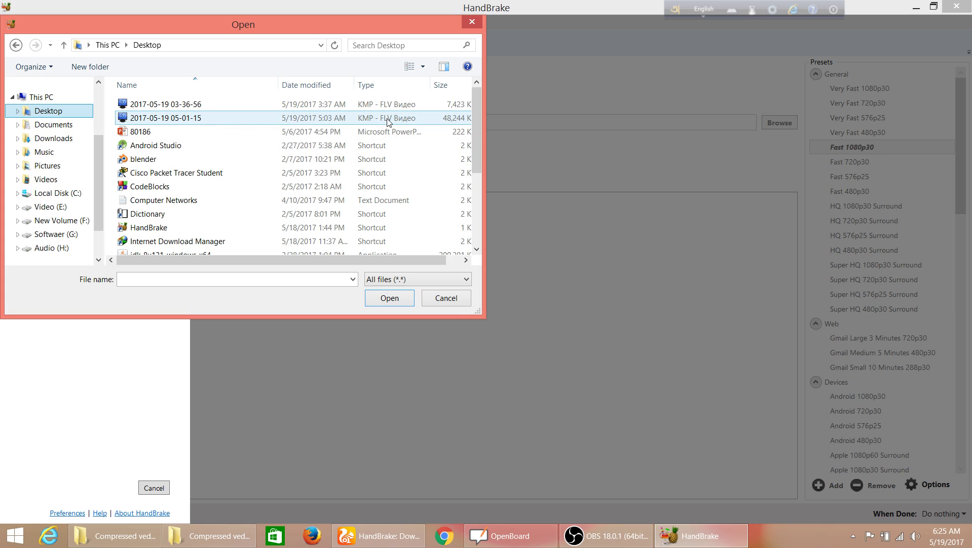
right_click(435, 120)
left_click(459, 248)
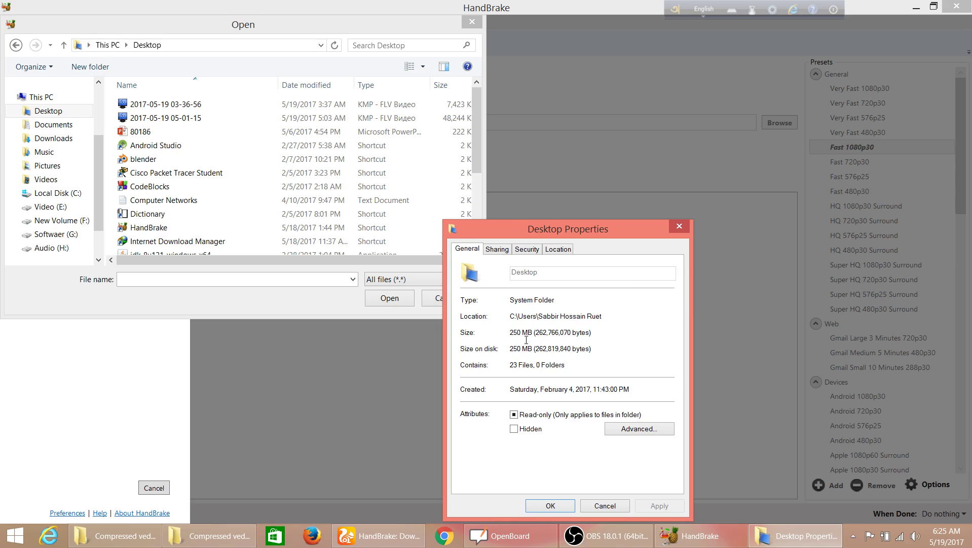
left_click(679, 227)
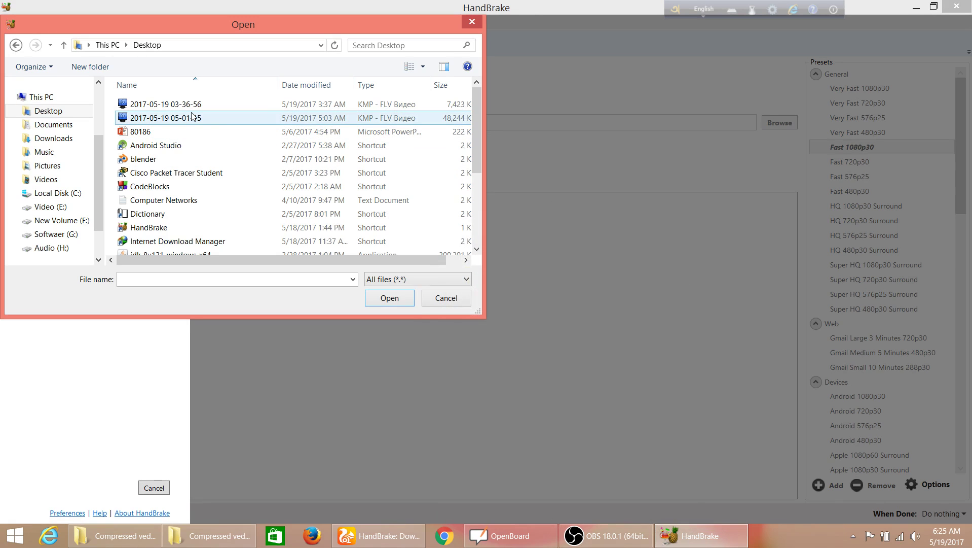
left_click(194, 120)
right_click(193, 120)
left_click(293, 344)
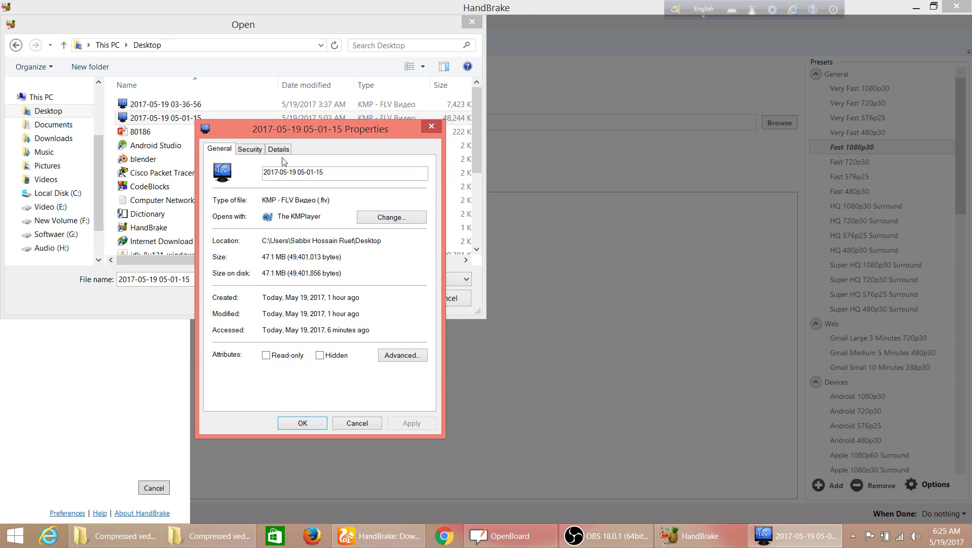
left_click(431, 126)
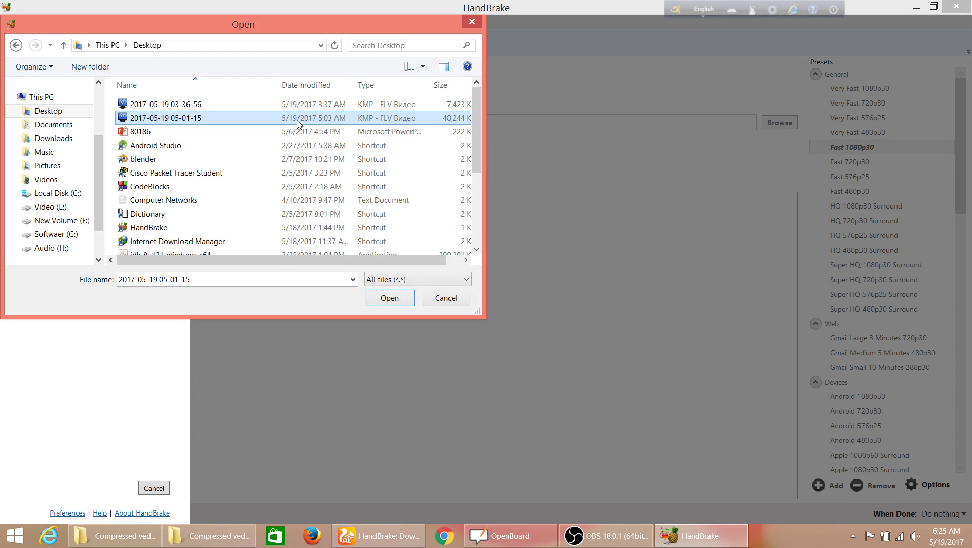
double_click(297, 120)
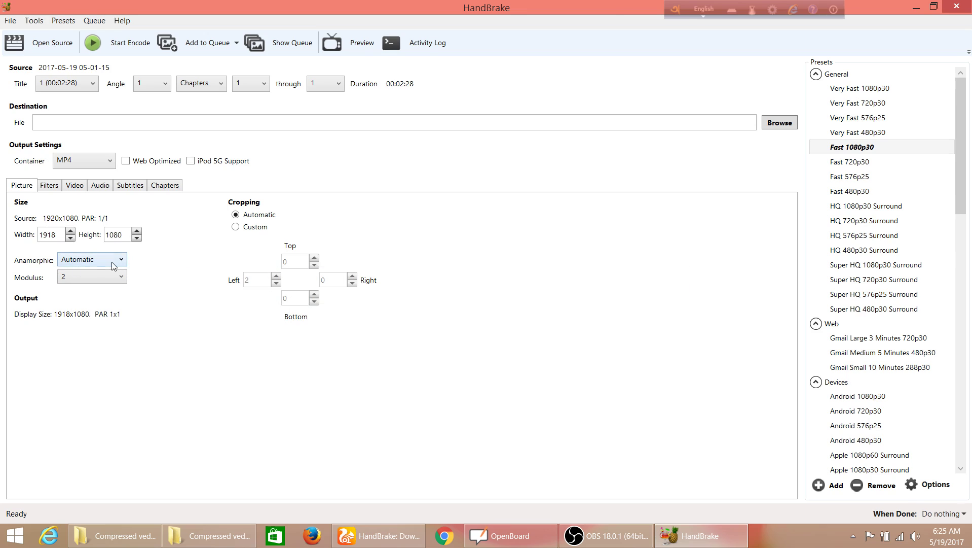
Set Loose anamorphic and Custom cropping on the Picture tab, then view Filters
left_click(112, 262)
left_click(110, 295)
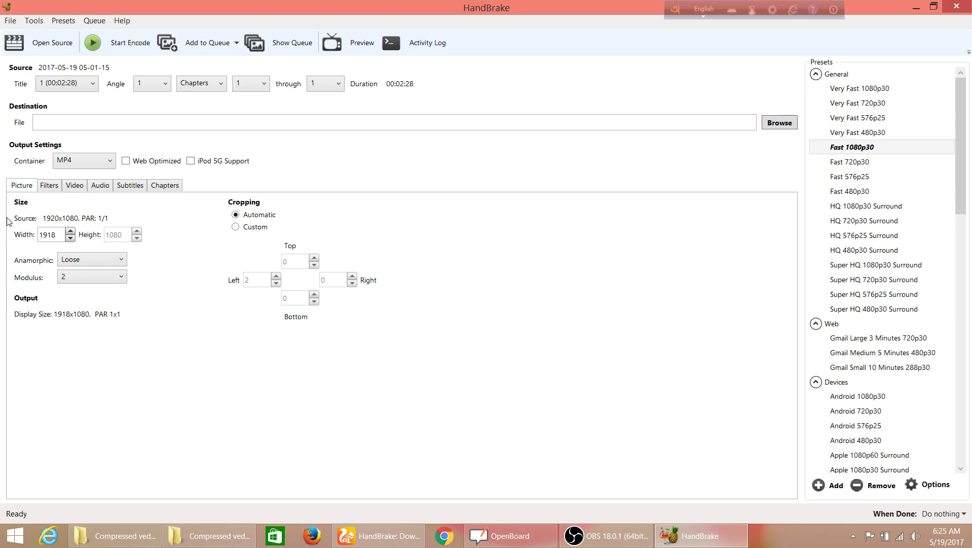
left_click(237, 227)
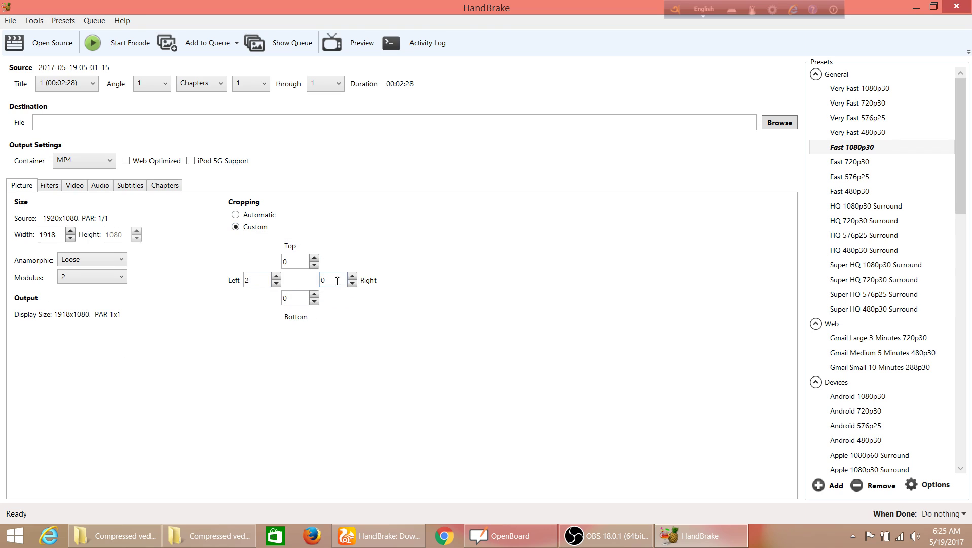
left_click(292, 299)
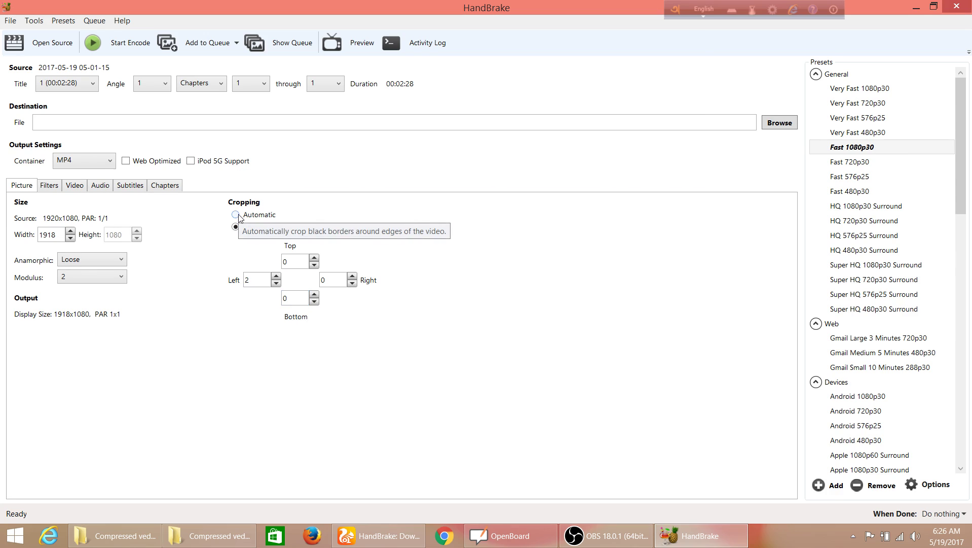
left_click(45, 186)
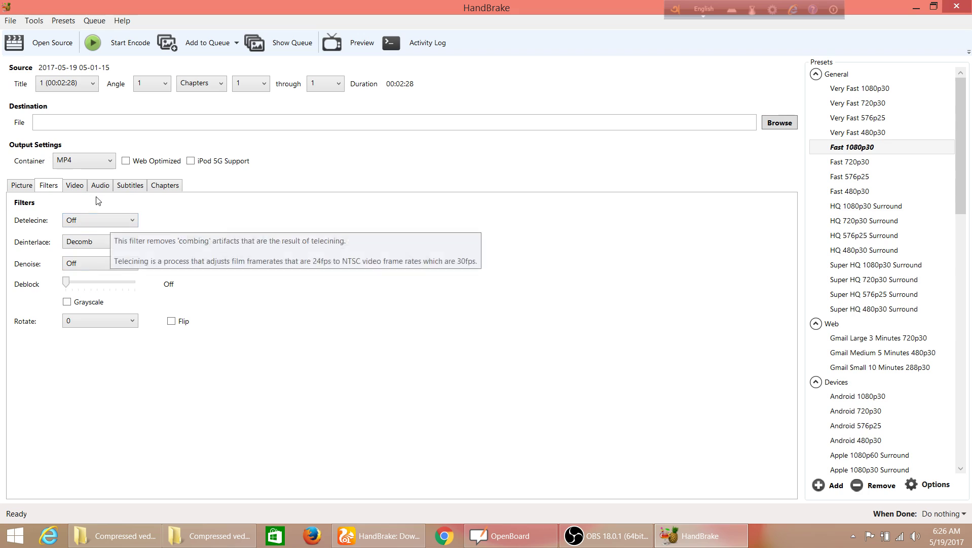
Set the video framerate to Same as source
left_click(77, 187)
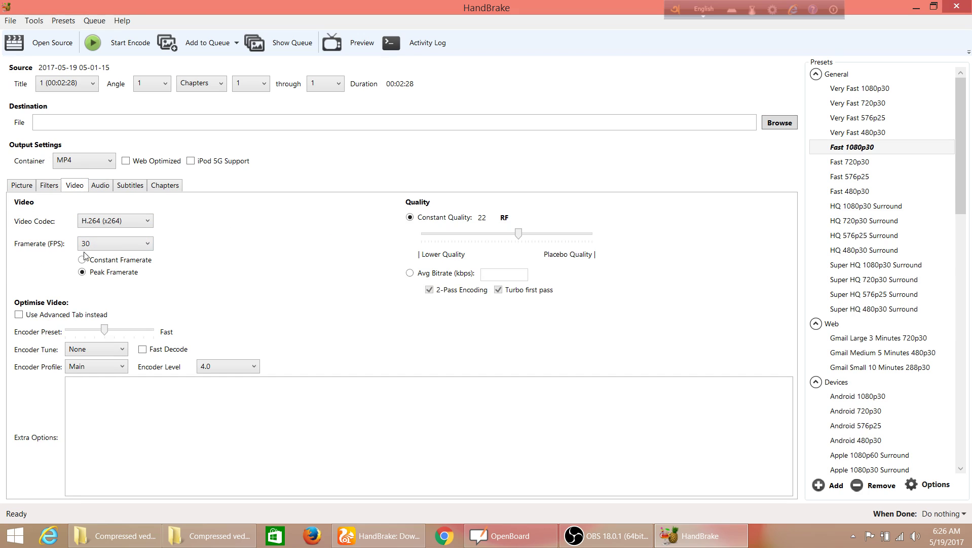
left_click(119, 246)
scroll(147, 334, "up", 2)
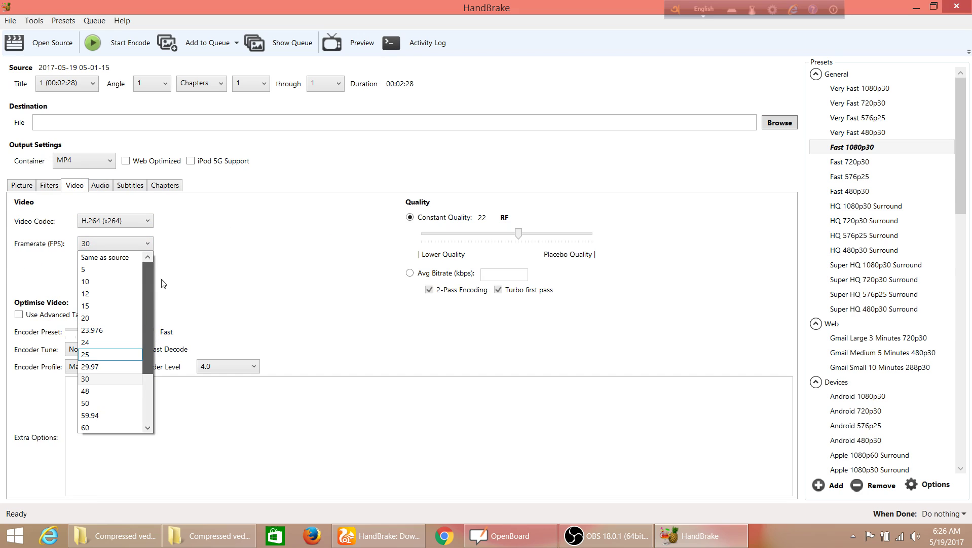
left_click(114, 257)
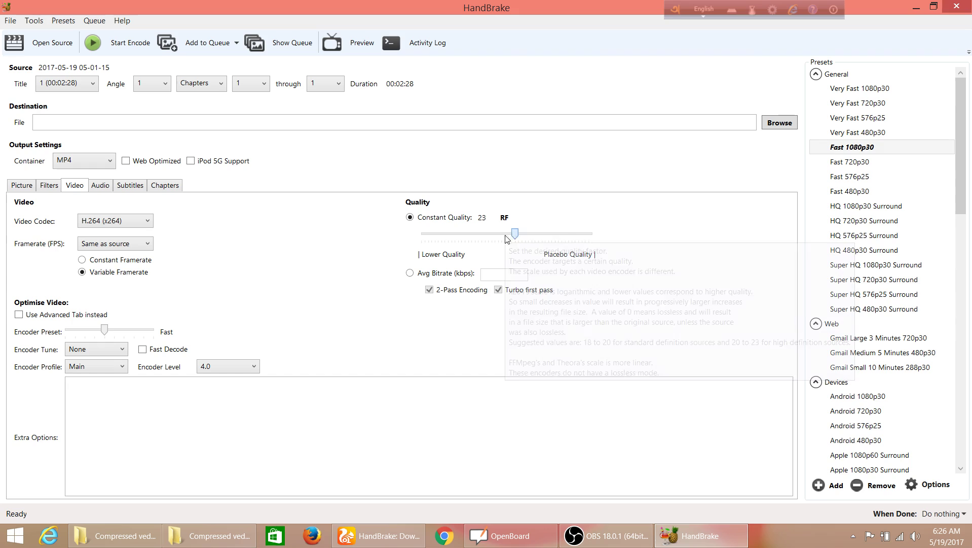
Try other RF values and average bitrate, settling on Constant Quality 22 RF
left_click_drag(503, 239, 598, 246)
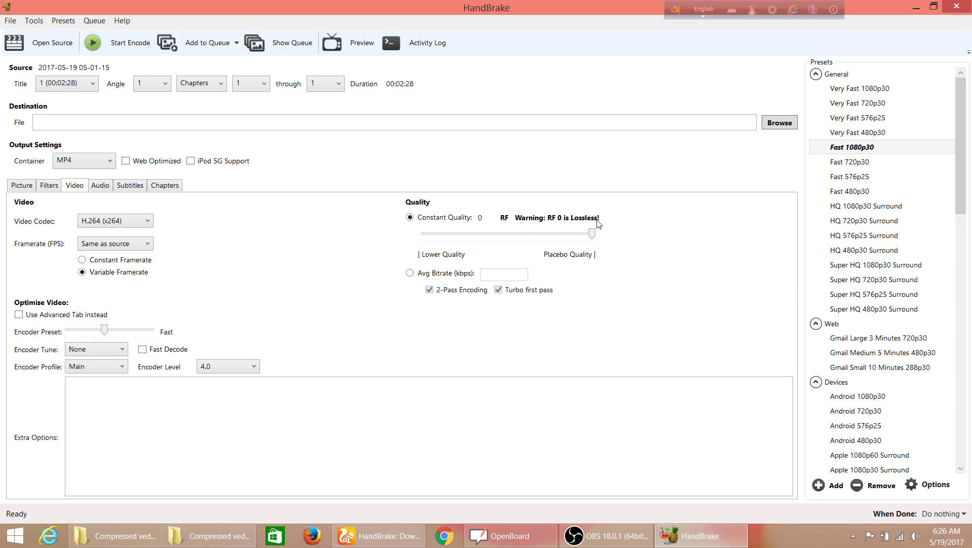
left_click_drag(596, 242, 519, 243)
left_click(408, 273)
left_click(498, 290)
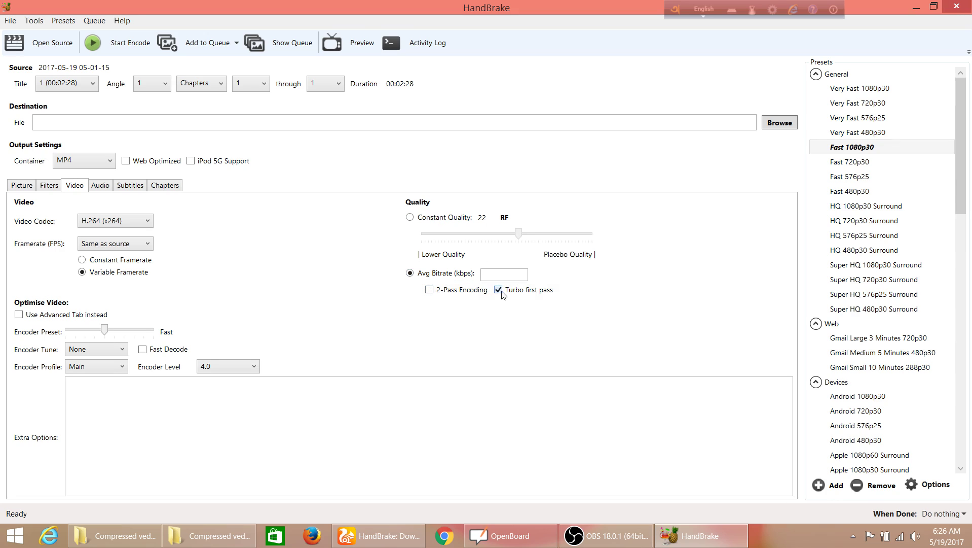
left_click(410, 217)
Cancel the source selection and review the General preferences before returning to the main window
left_click(51, 44)
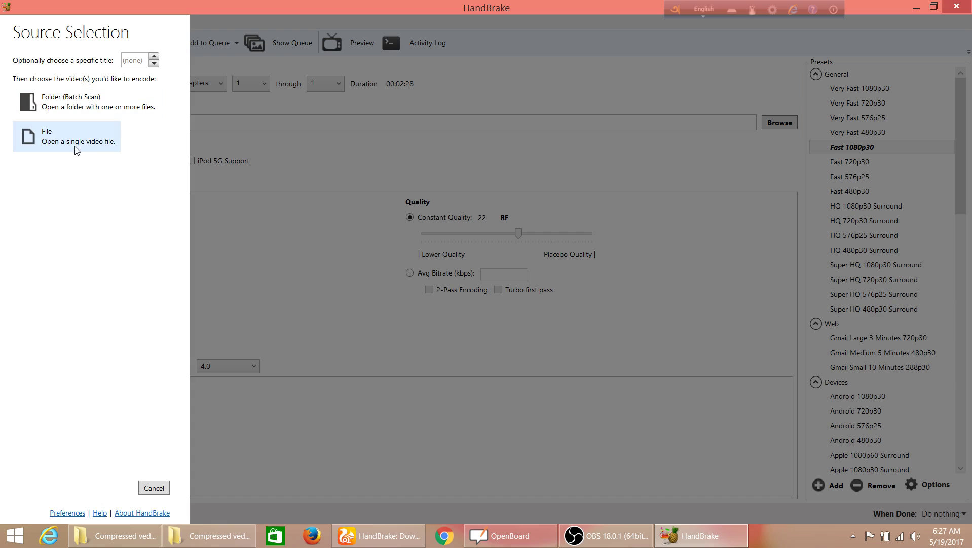
left_click(151, 486)
left_click(34, 20)
left_click(61, 67)
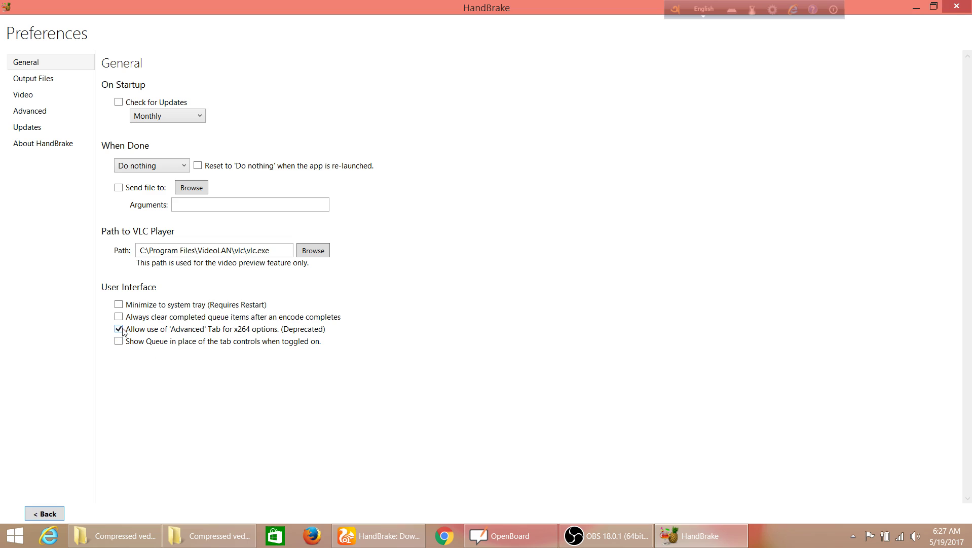
left_click(44, 514)
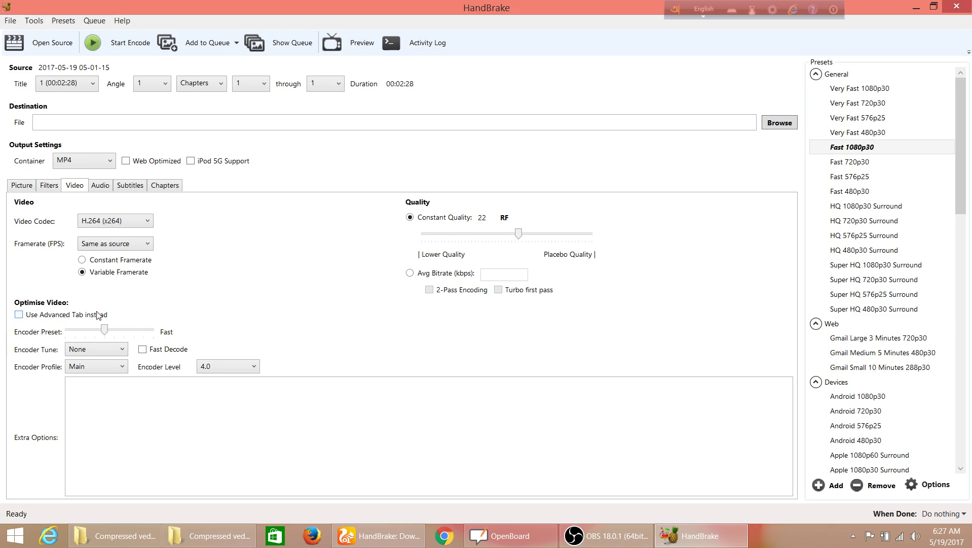
Enable 'Use Advanced Tab instead' so x264 options move to the Advanced tab
left_click(19, 315)
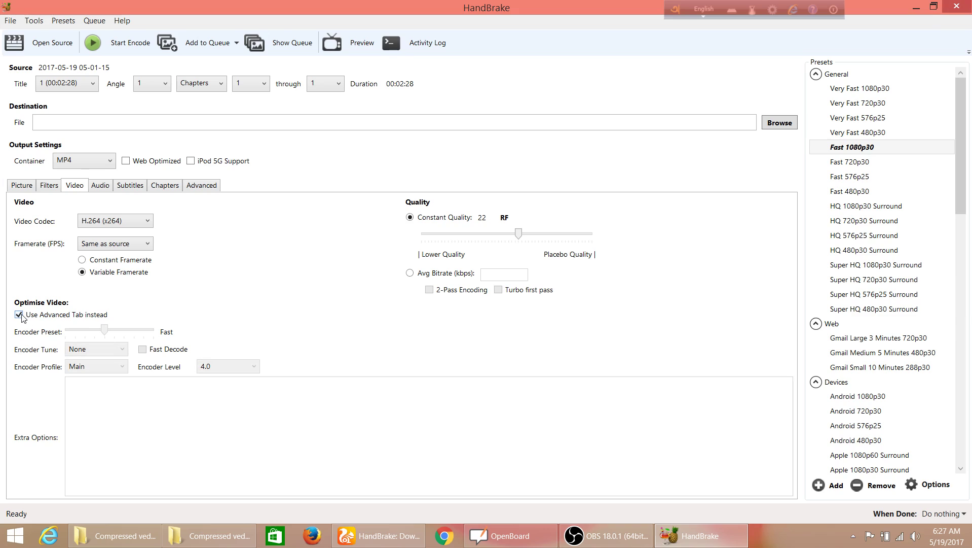
left_click(133, 188)
left_click(200, 185)
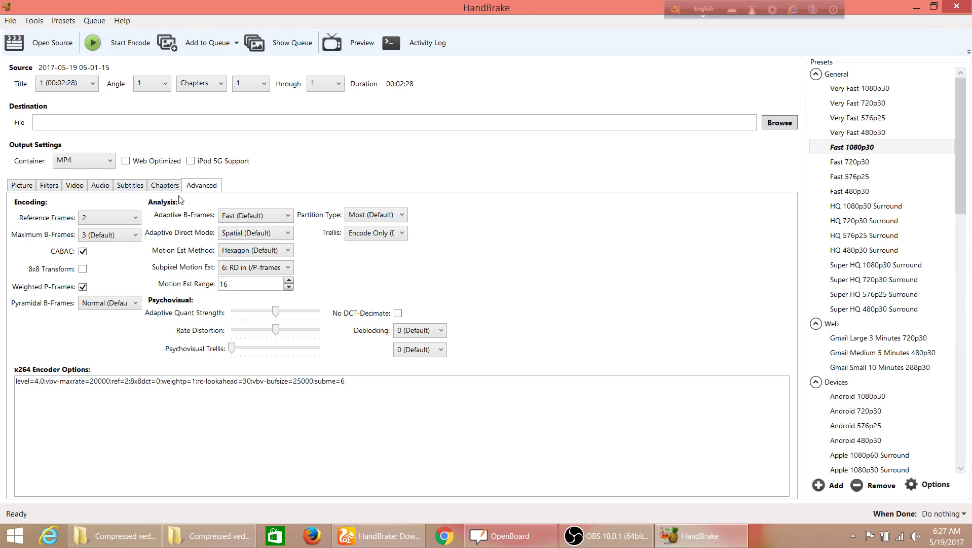
Lower the audio track bitrate from 160 to 128 kbps
left_click(100, 189)
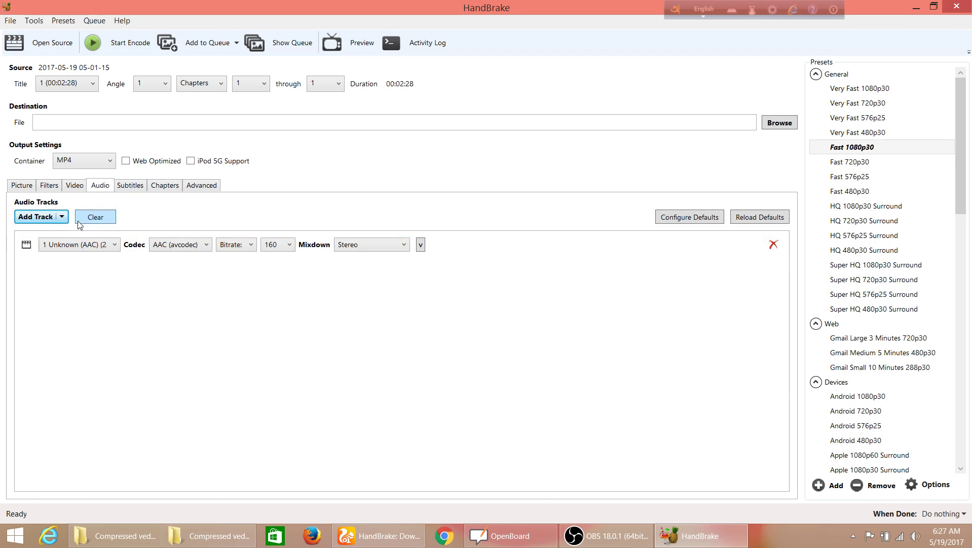
left_click(287, 244)
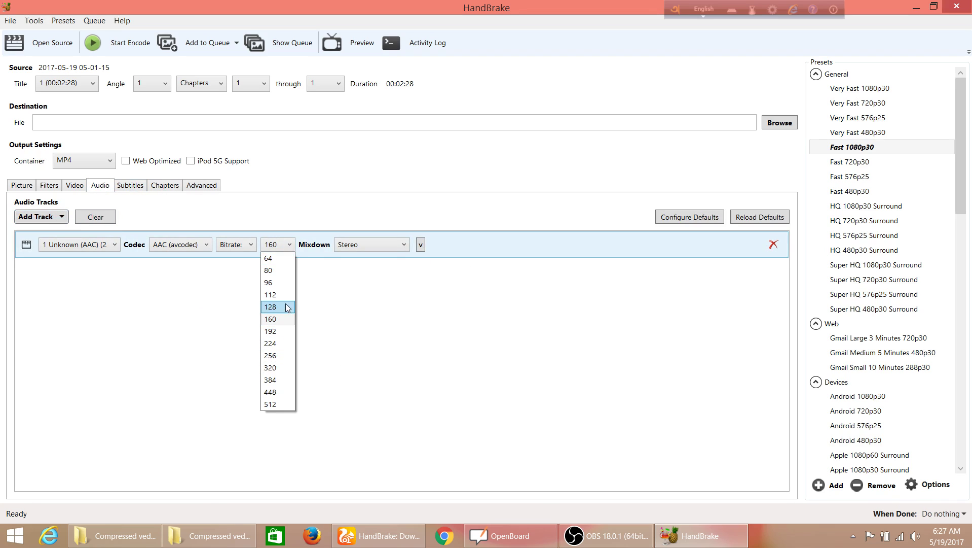
left_click(287, 307)
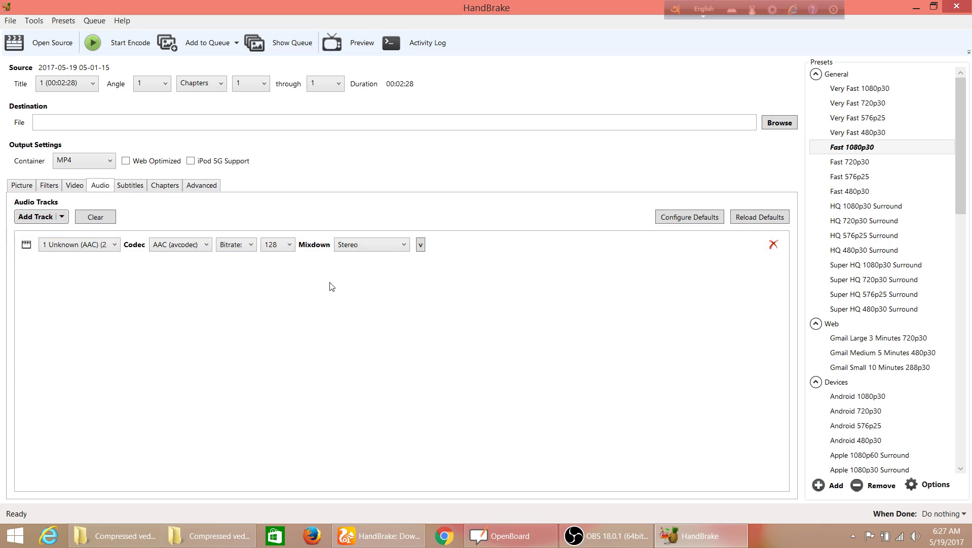
left_click(287, 245)
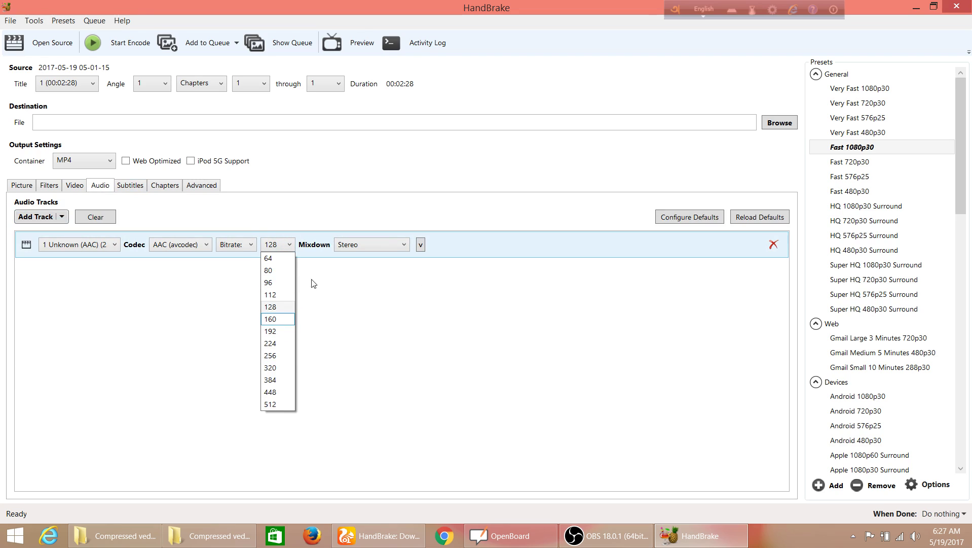
Set x264 reference frames to 4 and enable the 8x8 transform
left_click(199, 187)
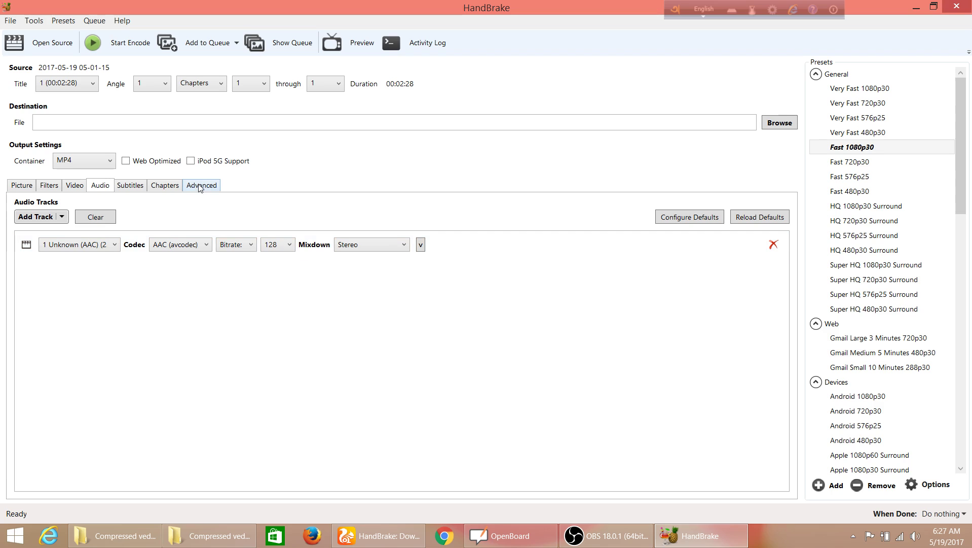
left_click(216, 186)
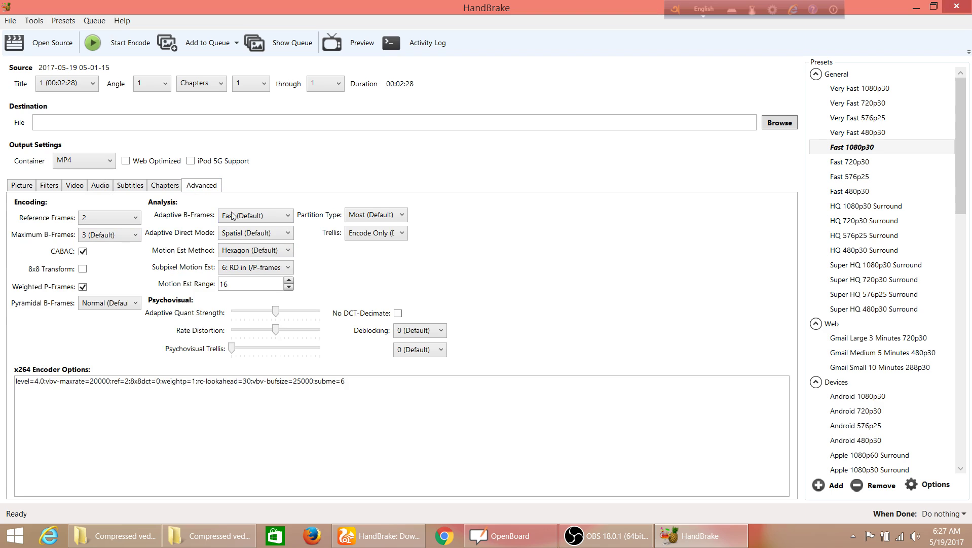
left_click(92, 219)
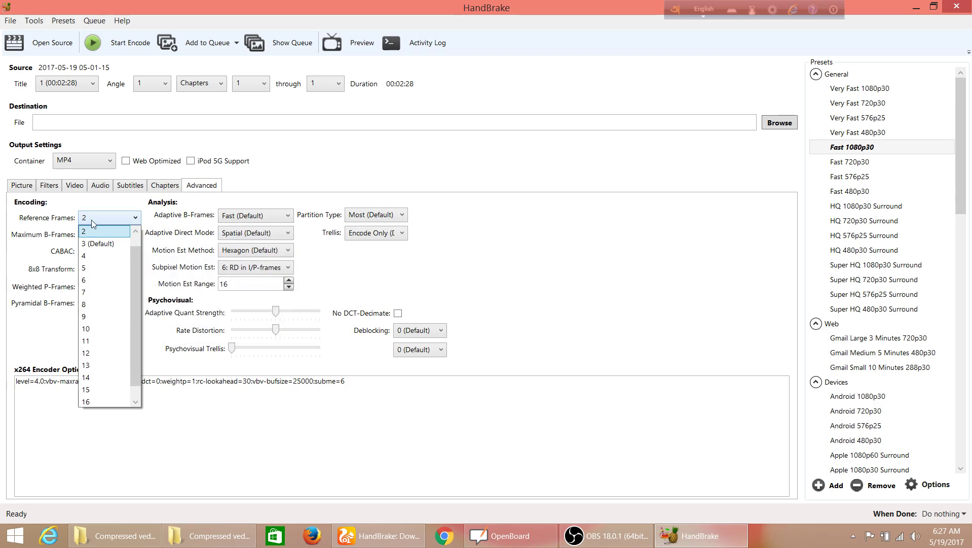
left_click(107, 256)
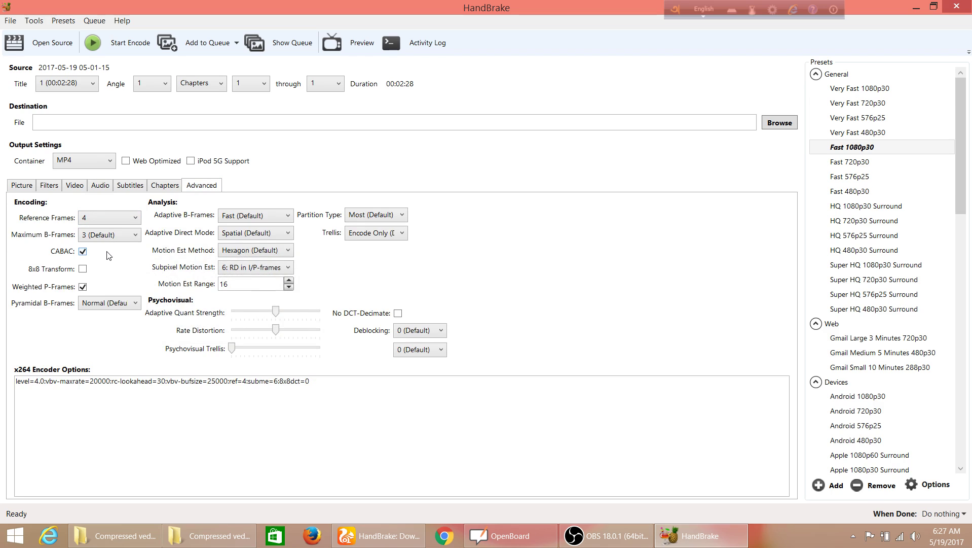
left_click(82, 269)
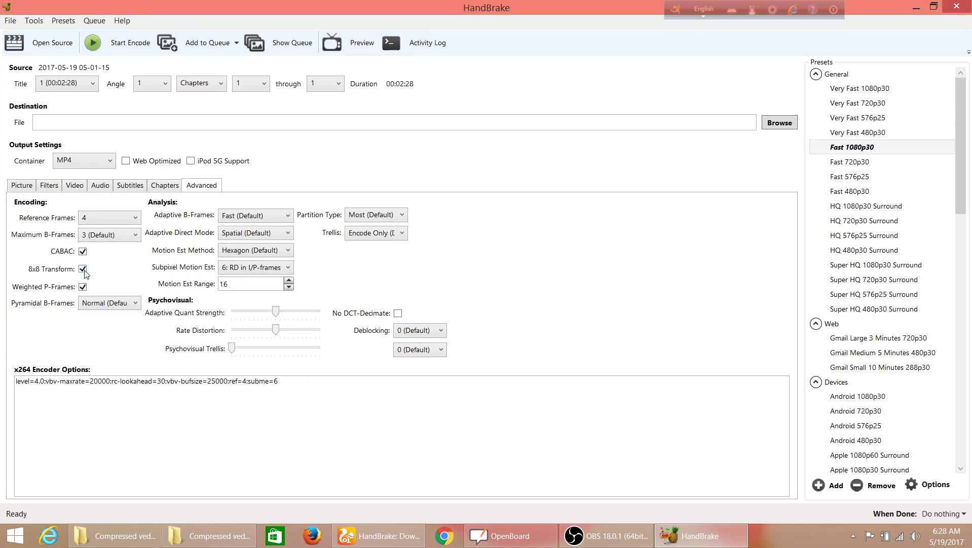
Set subpixel motion estimation to 7: RD in all frames, leaving trellis at Encode Only
left_click(279, 271)
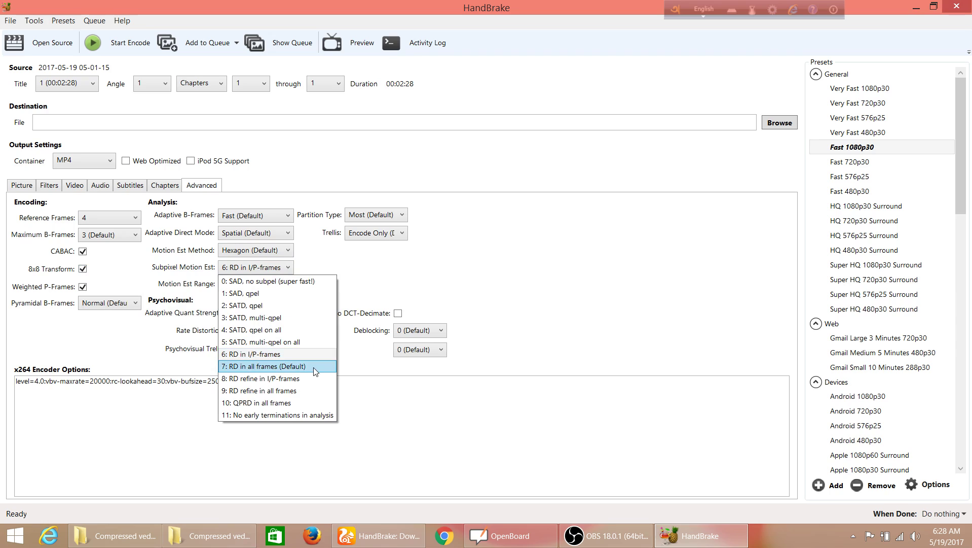
left_click(314, 369)
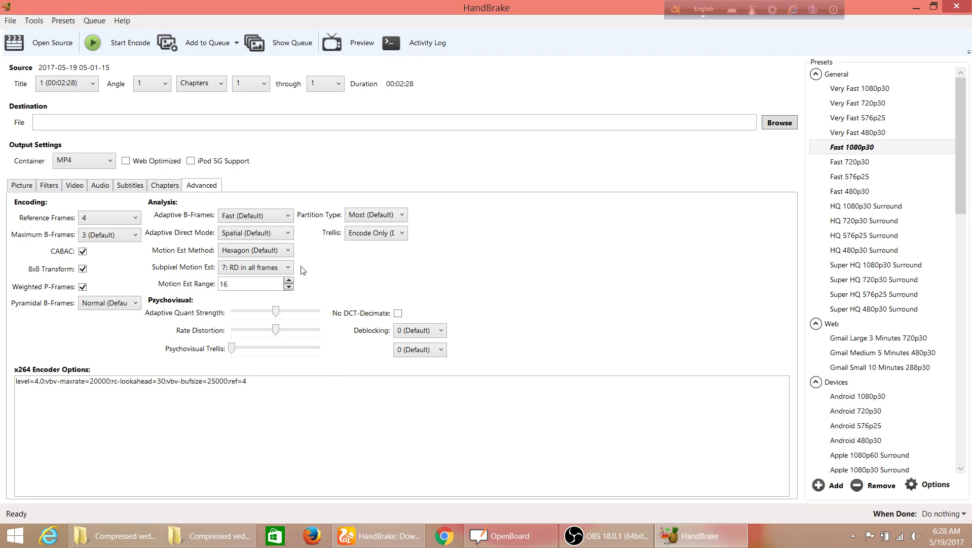
left_click(371, 236)
left_click(459, 223)
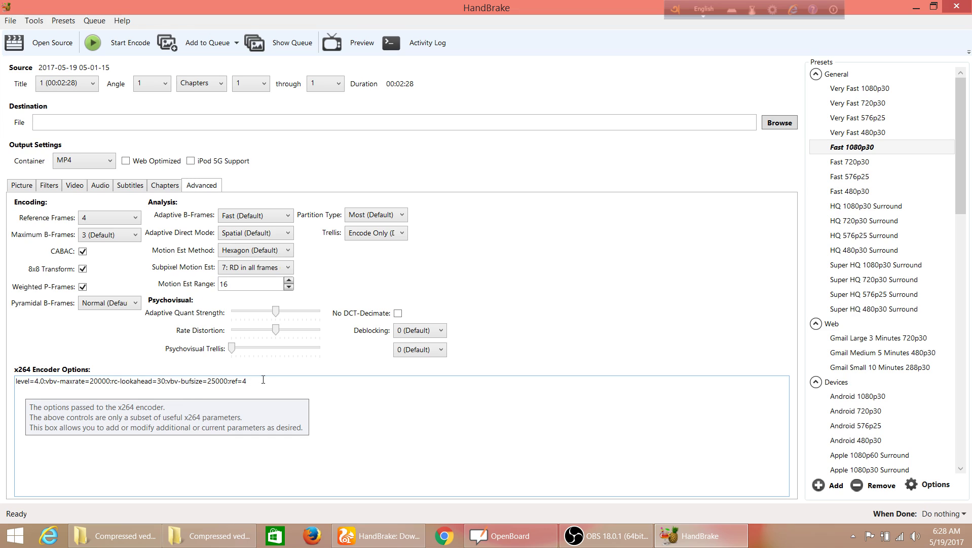
left_click(291, 394)
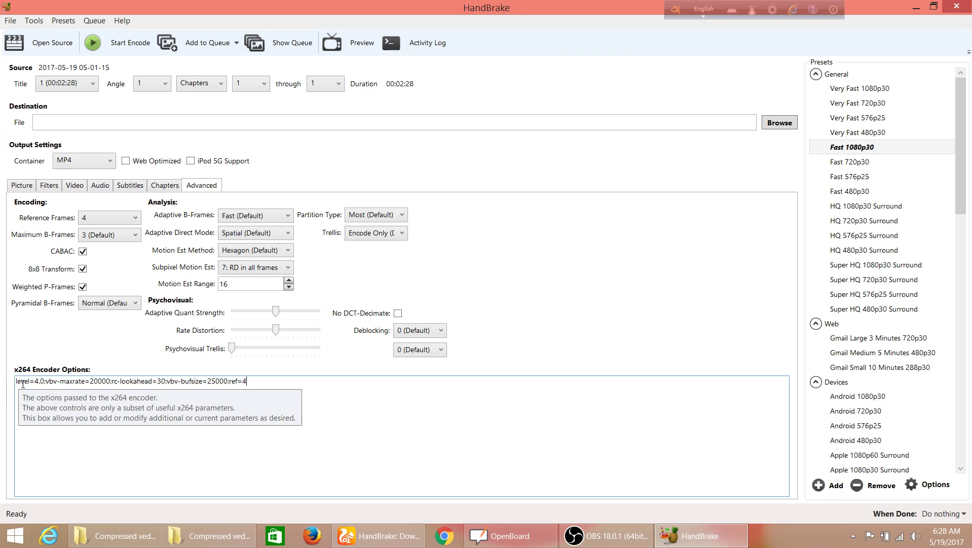
Turn on Web Optimized and save the output as G:\Compressed vedio\demo.mp4
left_click(126, 161)
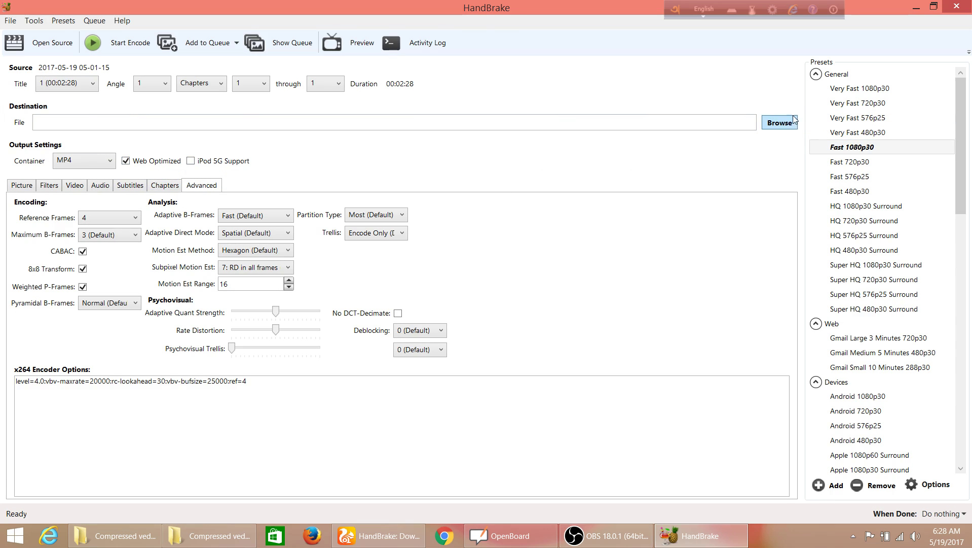
left_click(782, 124)
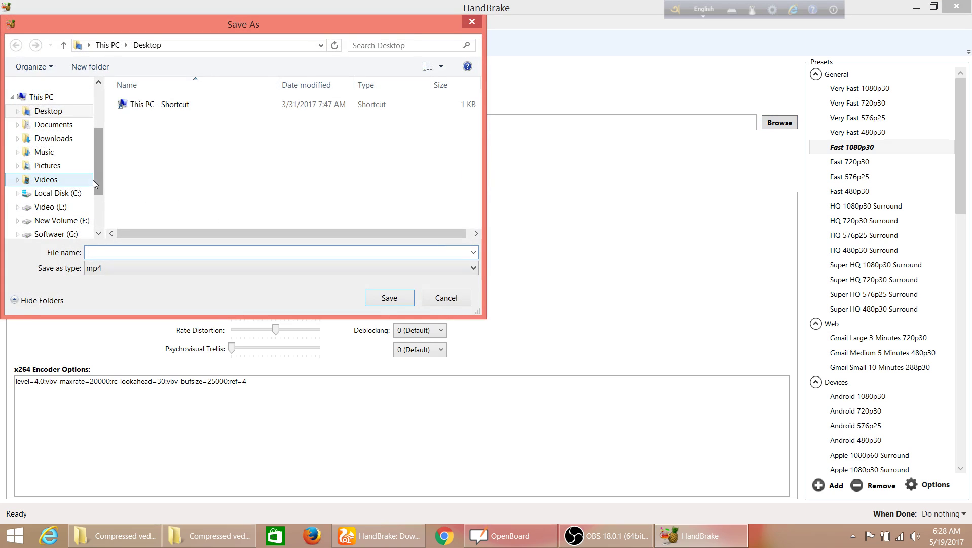
left_click(93, 179)
left_click(60, 234)
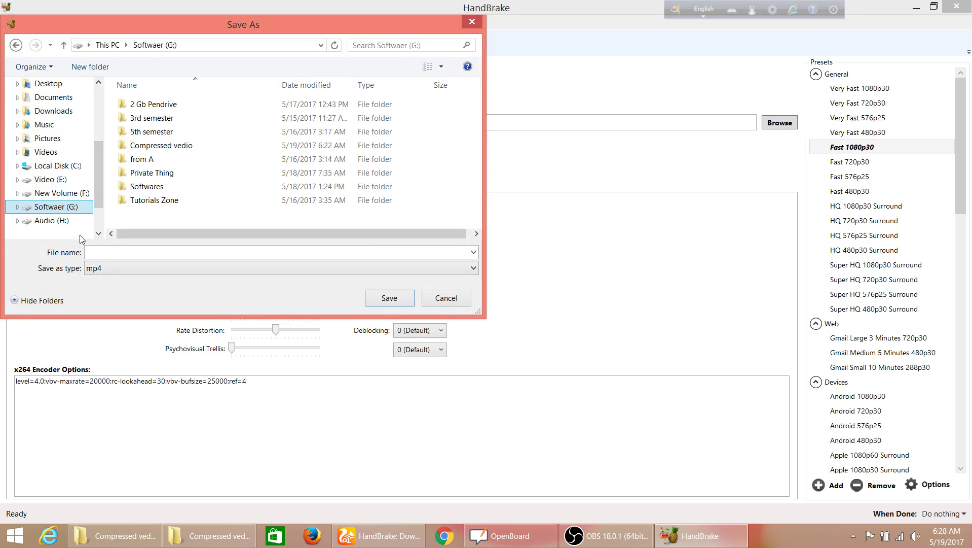
double_click(164, 146)
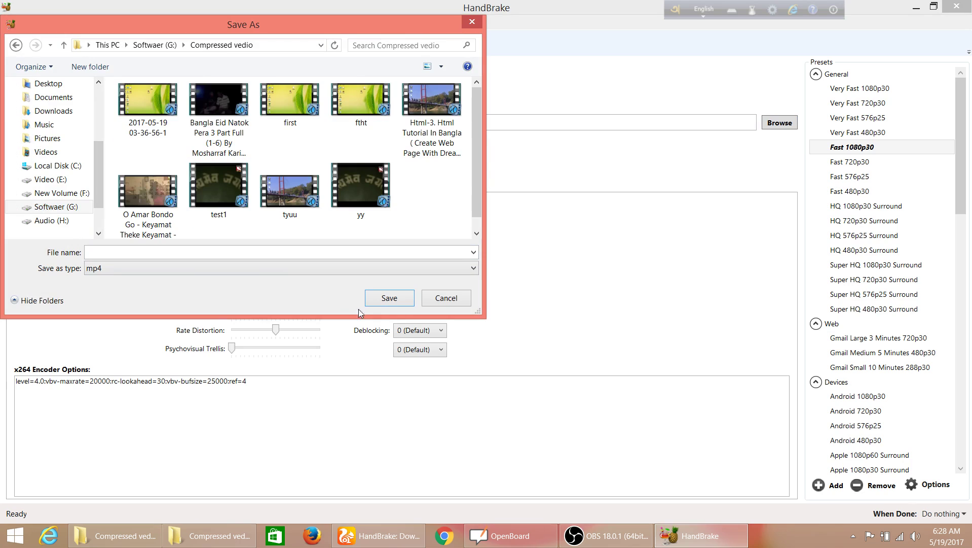
left_click(224, 252)
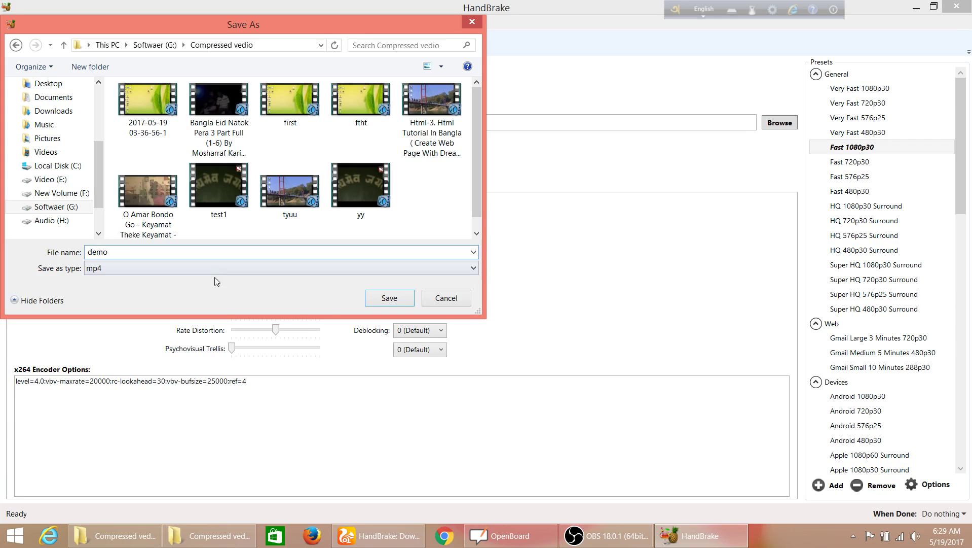
left_click(404, 298)
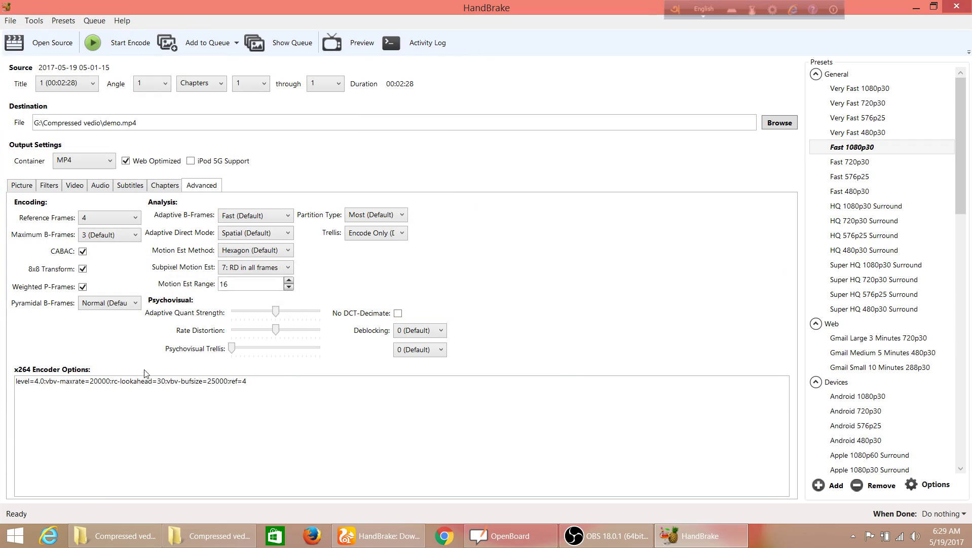
Check the Chapters, Subtitles, Audio, Video, Filters and Picture settings, then start encoding demo.mp4
left_click(169, 187)
left_click(123, 187)
left_click(99, 186)
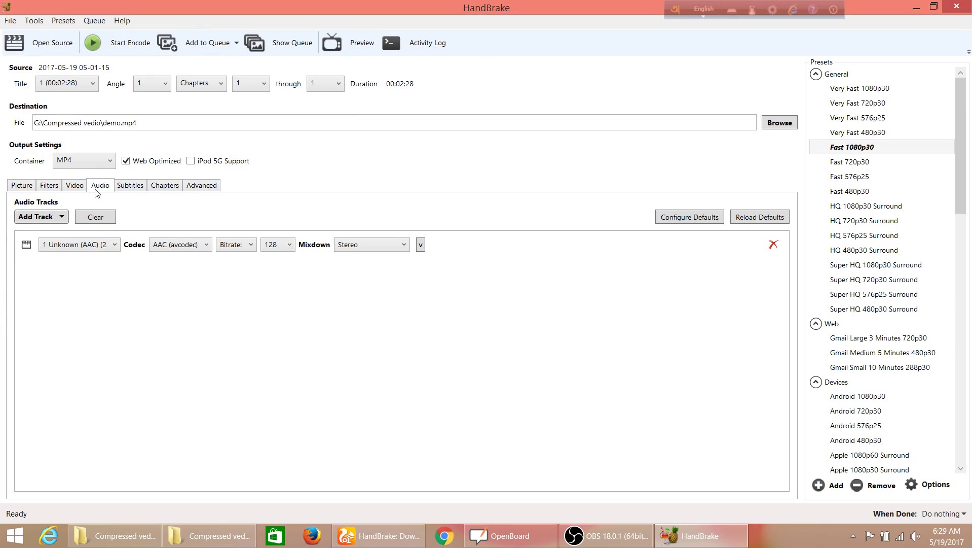
left_click(76, 187)
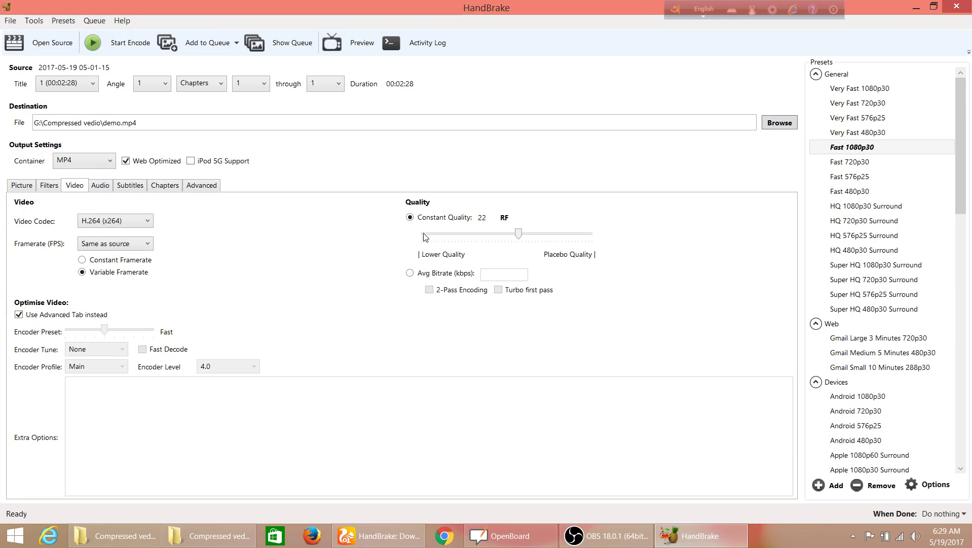
left_click(49, 186)
left_click(18, 188)
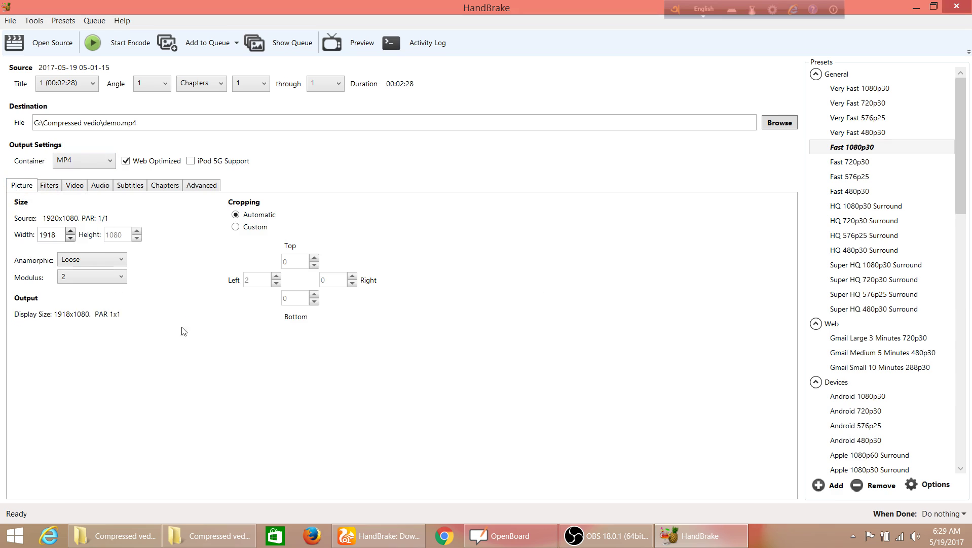
left_click(110, 40)
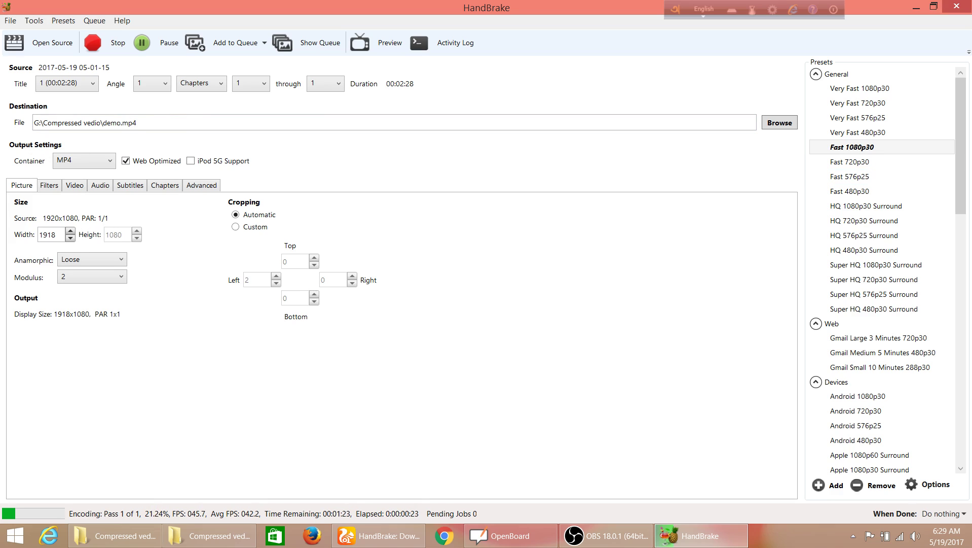
scroll(968, 146, "down", 1)
scroll(963, 167, "down", 5)
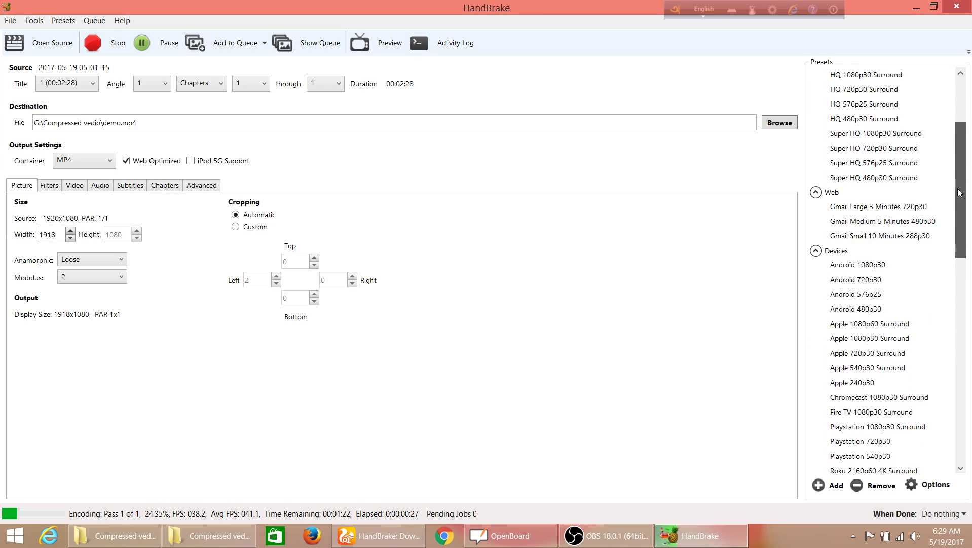
scroll(960, 193, "down", 10)
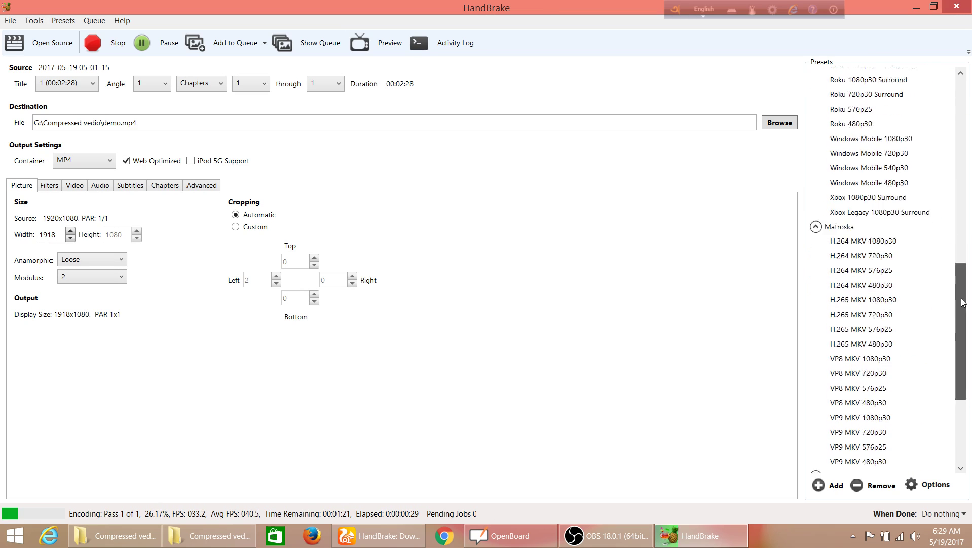
scroll(964, 309, "down", 4)
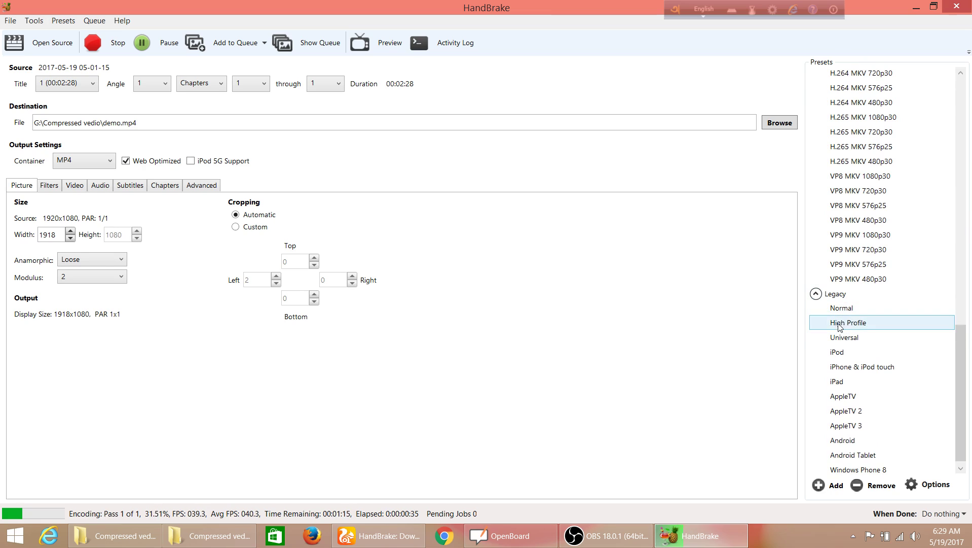
left_click_drag(965, 388, 964, 142)
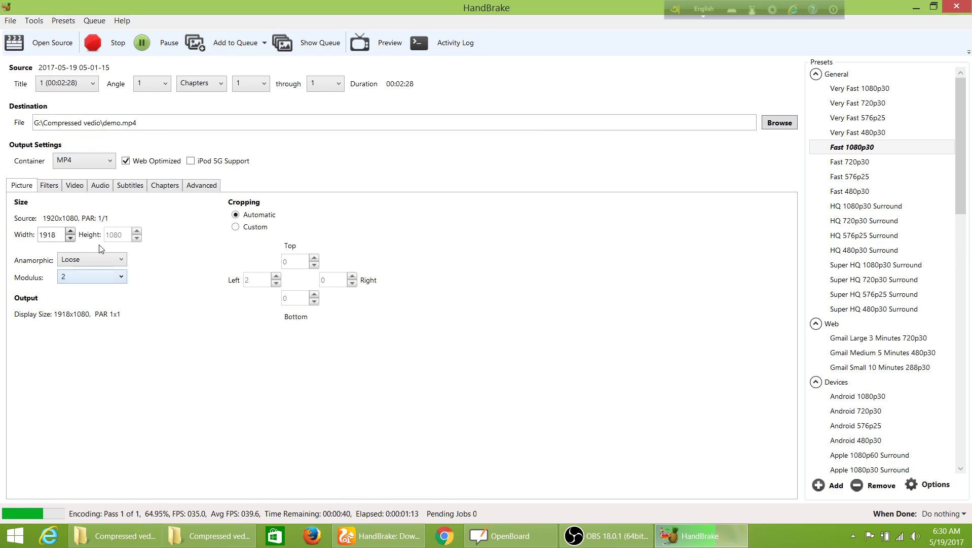
While encoding, glance at the File menu and the Filters, Video, Subtitles, Chapters and Picture tabs
left_click(11, 20)
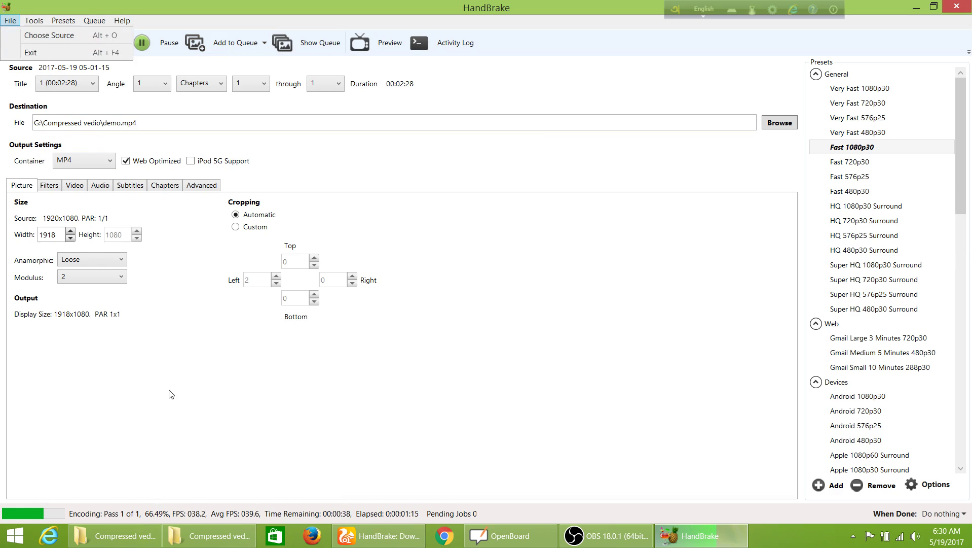
left_click(213, 390)
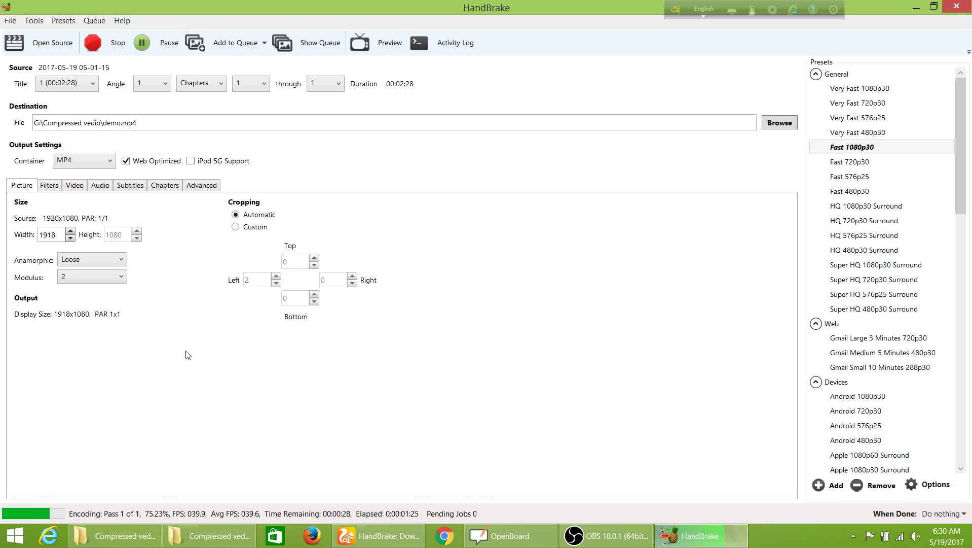
left_click(46, 187)
left_click(71, 187)
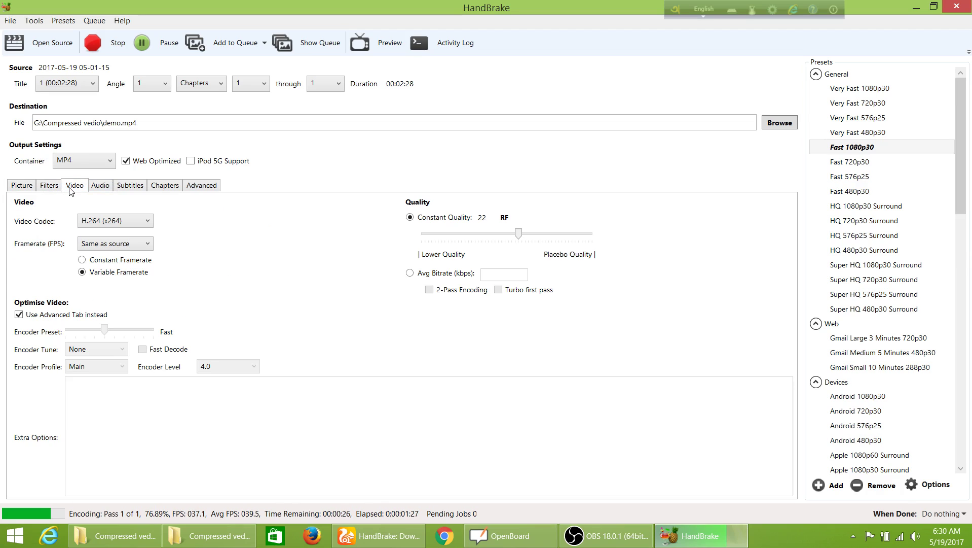
left_click(49, 187)
left_click(133, 186)
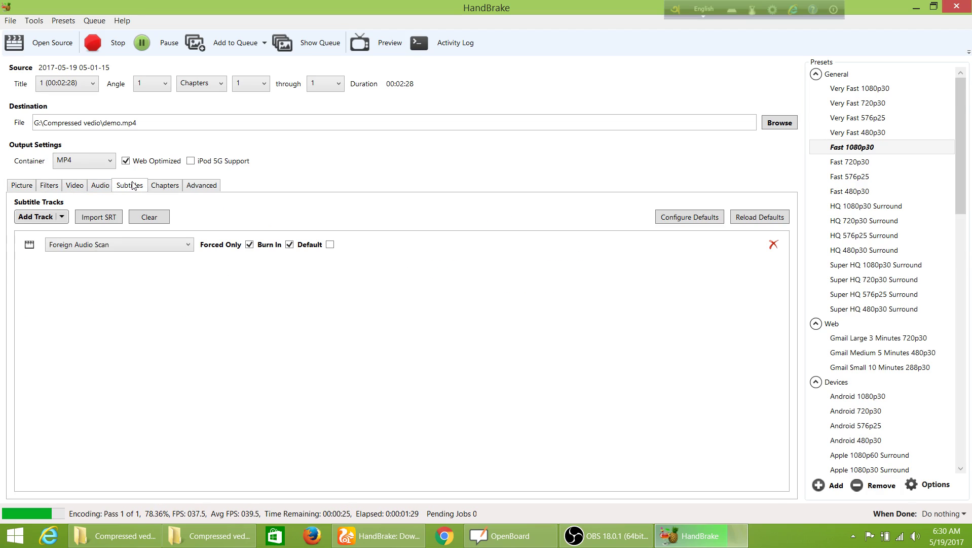
left_click(169, 189)
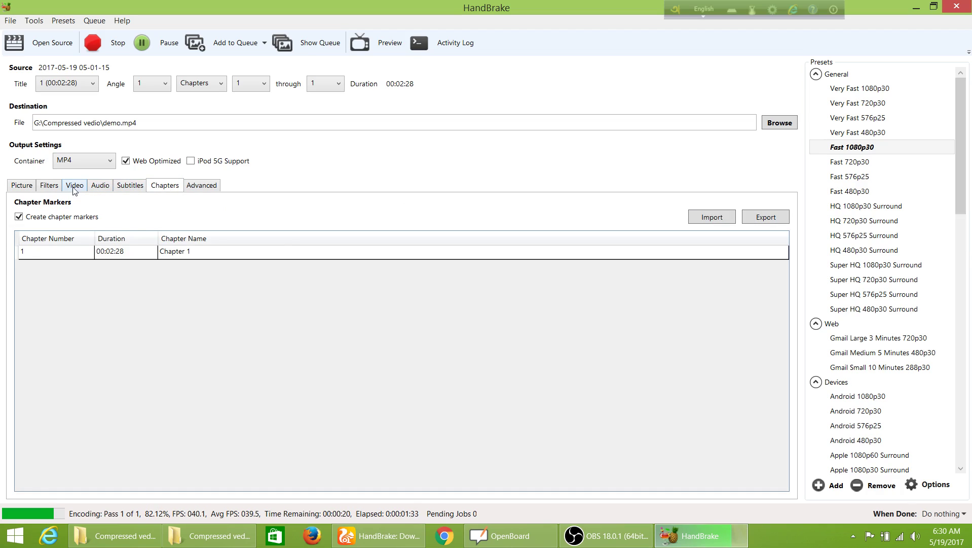
left_click(15, 188)
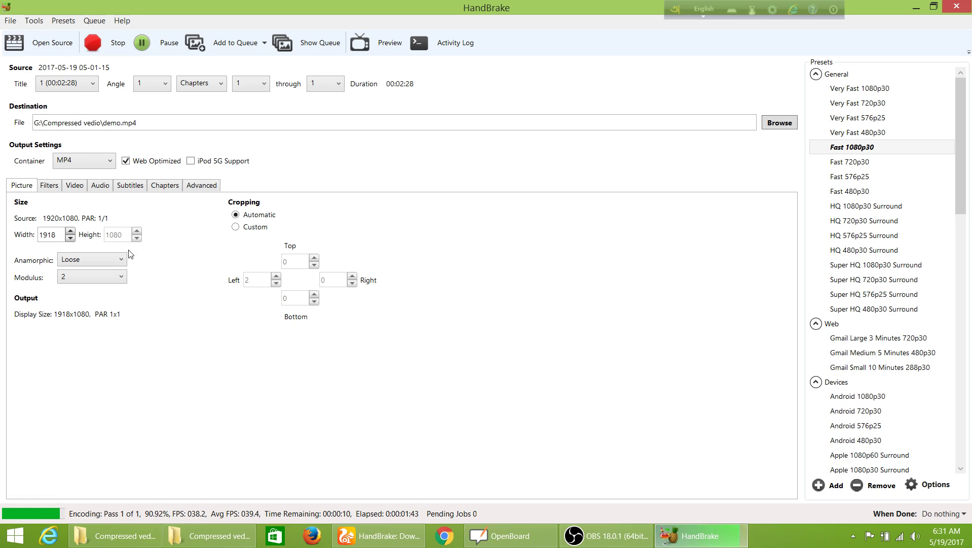
Keep MP4 as the output container format while the queue finishes
left_click(109, 161)
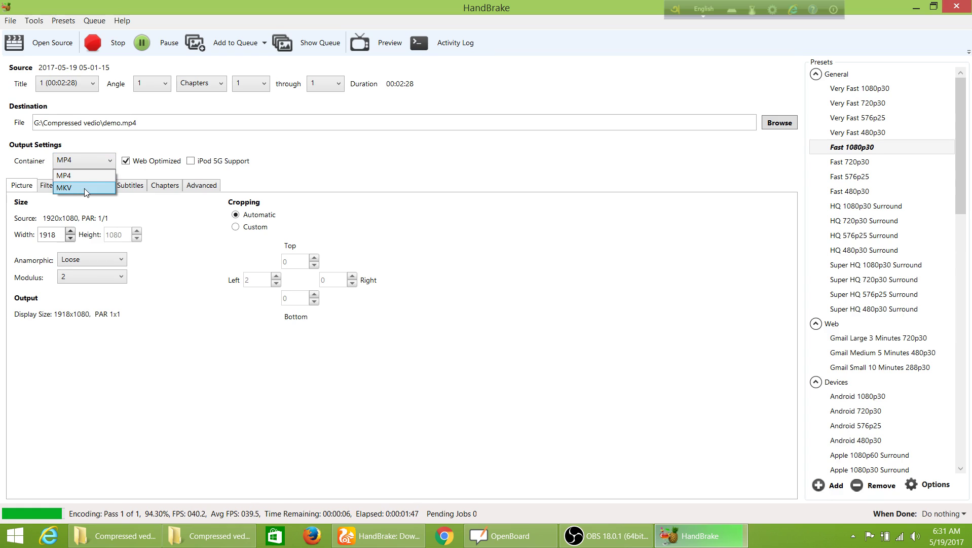
left_click(104, 176)
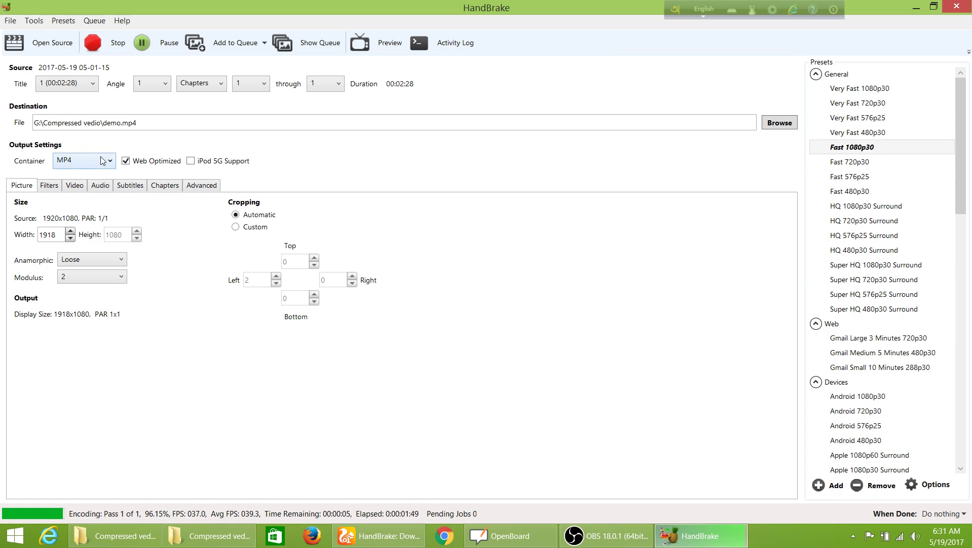
left_click(103, 161)
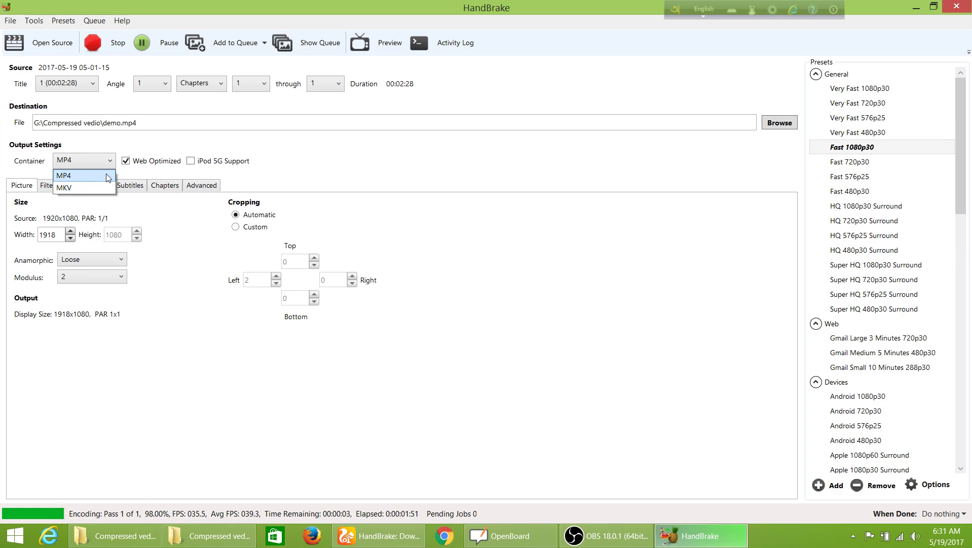
left_click(107, 175)
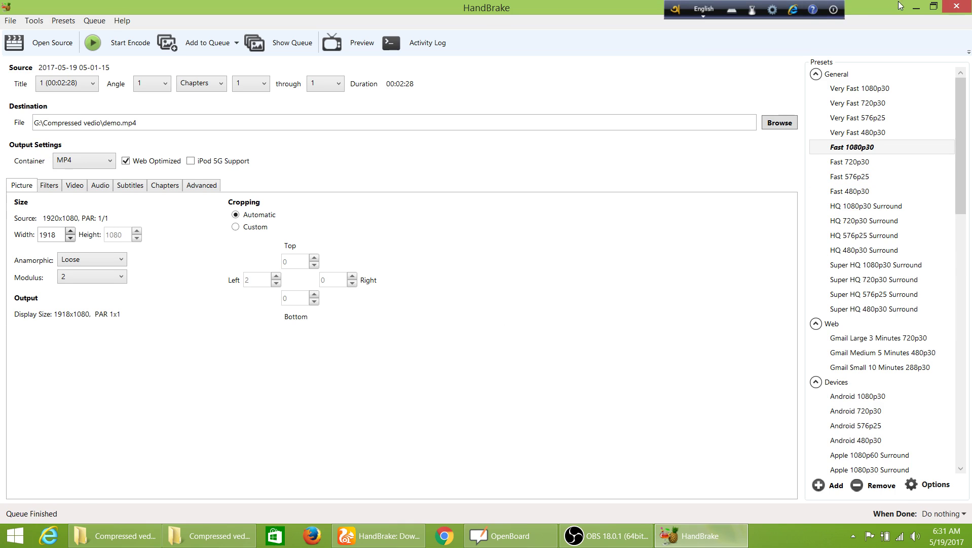
Minimize HandBrake and browse from This PC to Softwaer (G:) > Compressed vedio
left_click(917, 8)
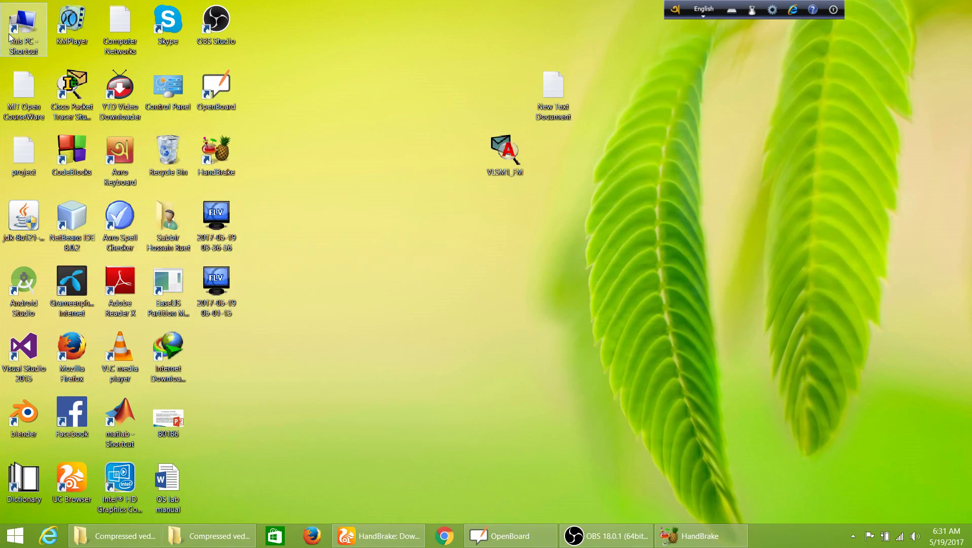
left_click(208, 536)
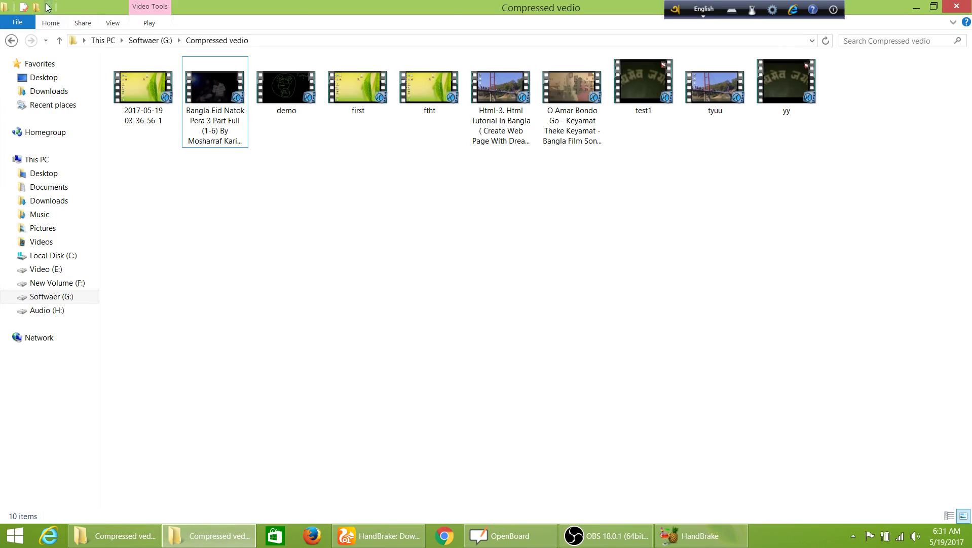
left_click(917, 7)
double_click(23, 26)
double_click(735, 367)
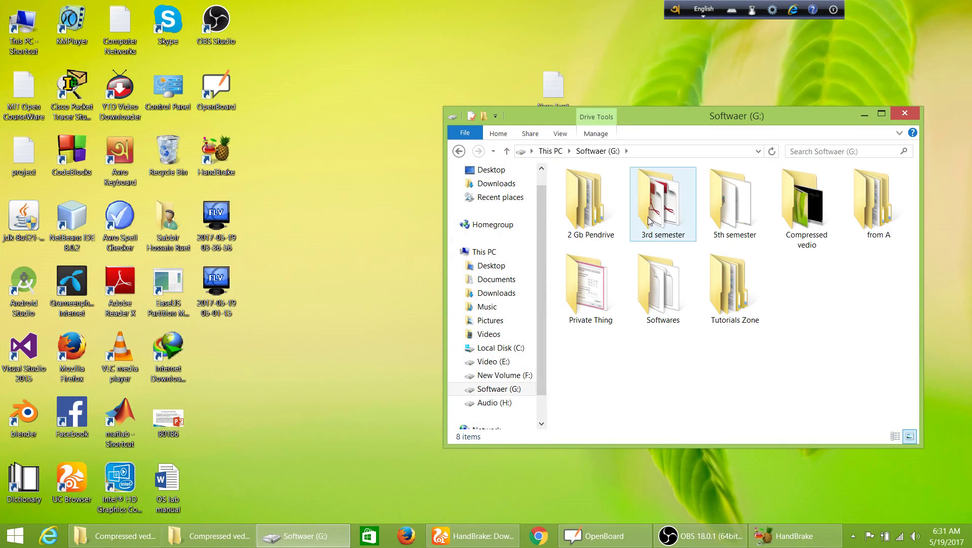
double_click(795, 237)
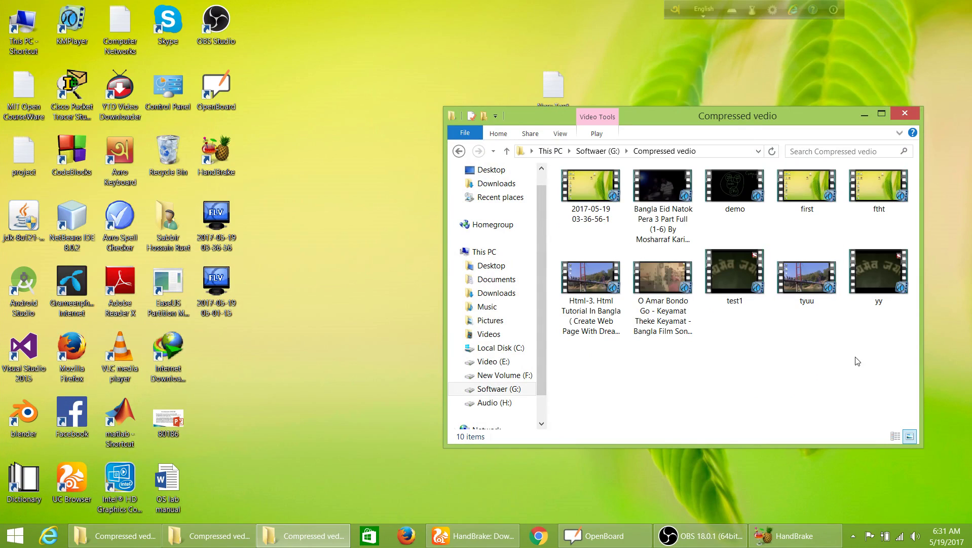
Open the demo video's Properties, showing 3.98 MB, and move the dialog aside
right_click(733, 199)
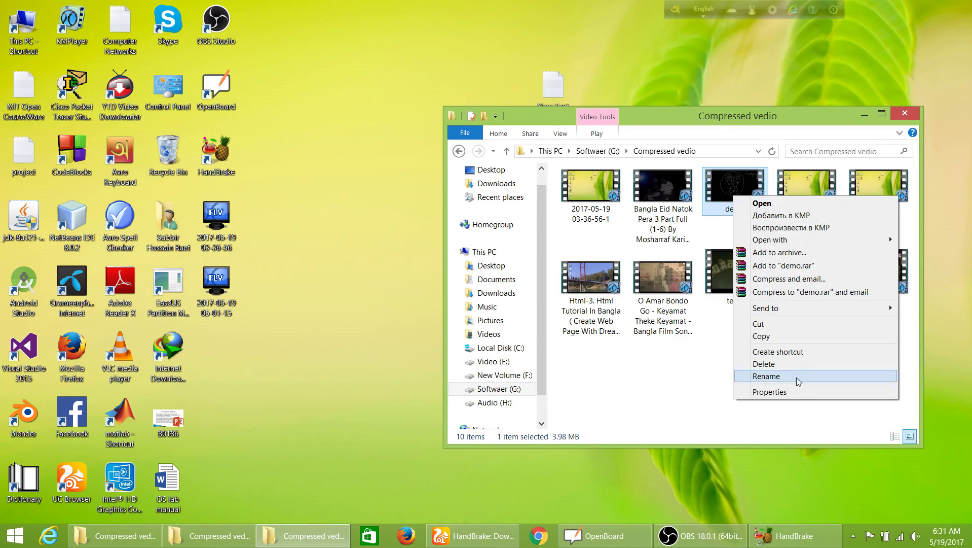
left_click(801, 391)
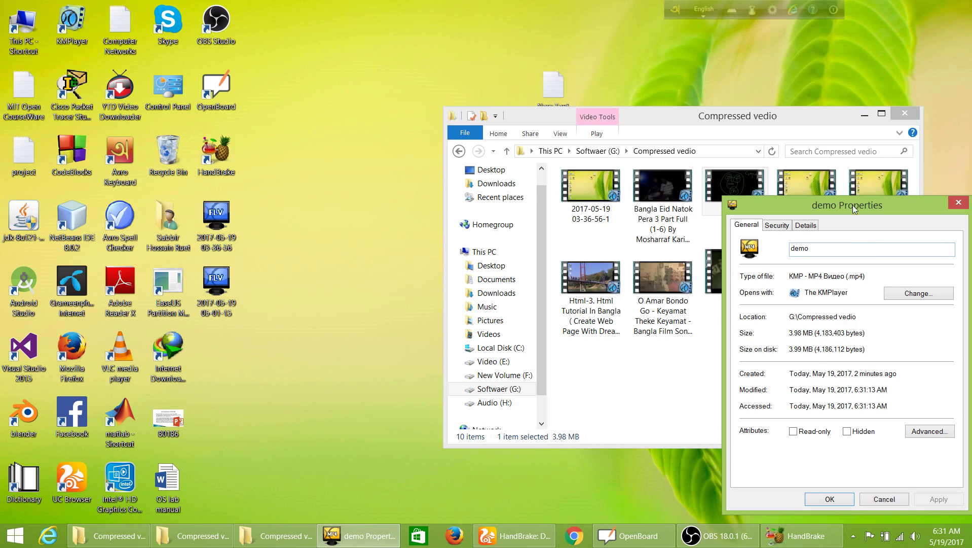
left_click_drag(853, 204, 424, 101)
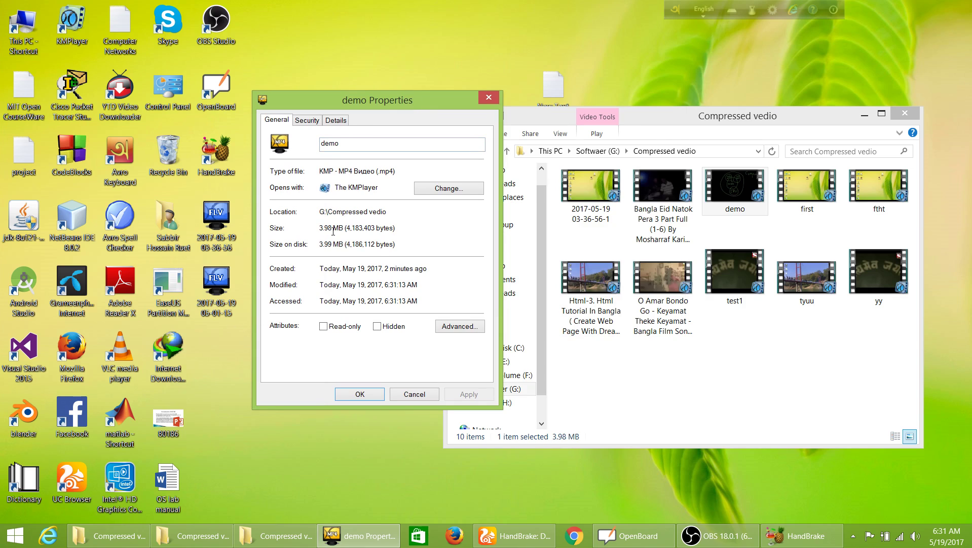
Play demo.mp4 twice in KMPlayer, closing the player after each viewing
double_click(735, 190)
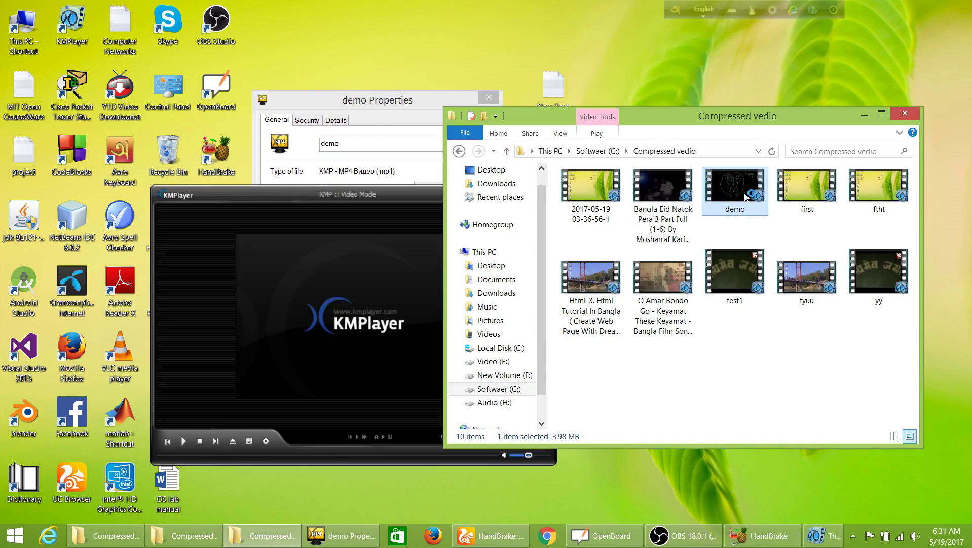
left_click_drag(334, 195, 705, 83)
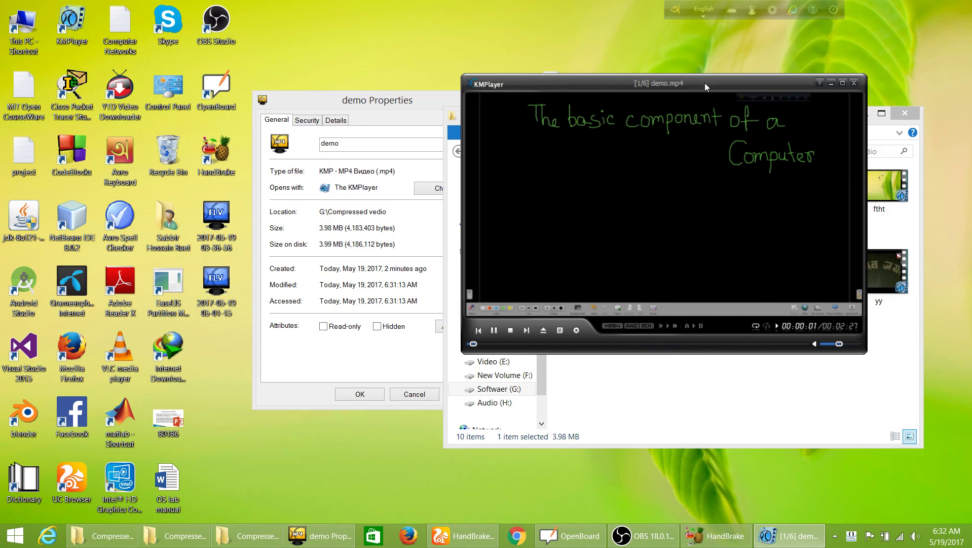
left_click(854, 83)
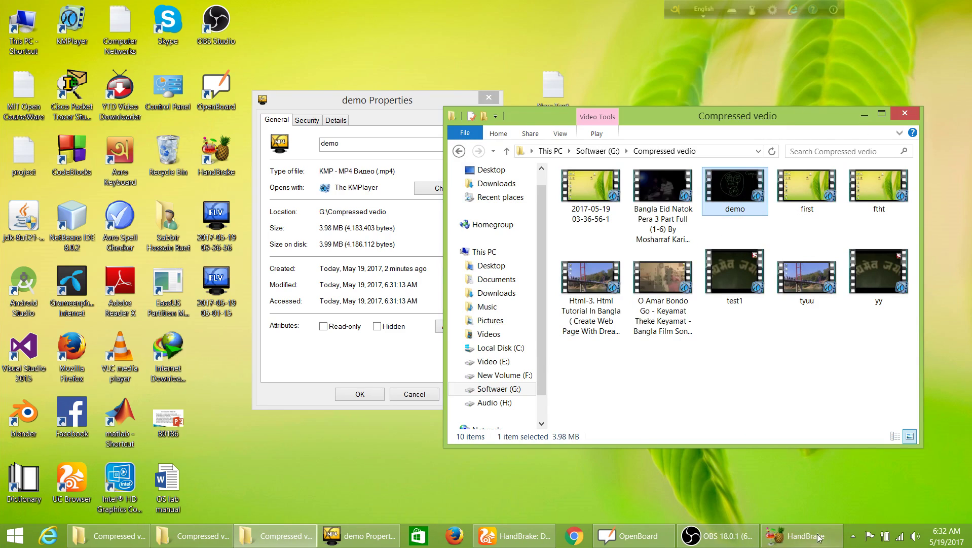
double_click(736, 193)
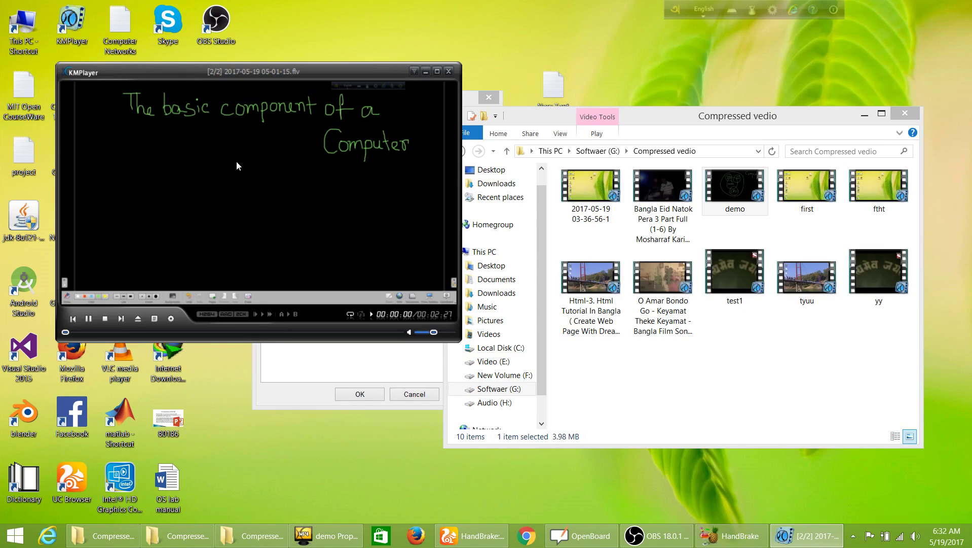
left_click(449, 71)
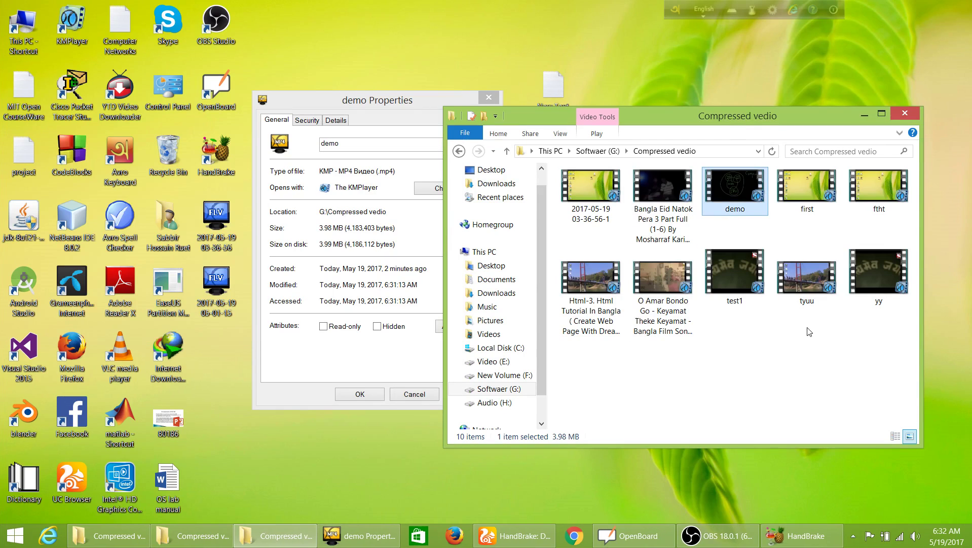